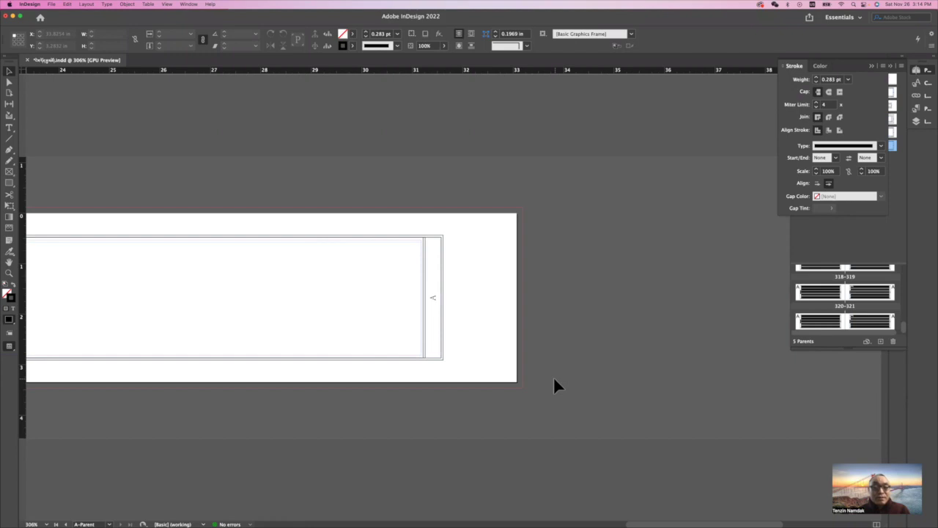
Try moving the outer border frame sideways by about 0.2 in, and undo the move.
{"action": "scroll", "coordinate": [469, 367], "scroll_direction": "left", "scroll_amount": 2}
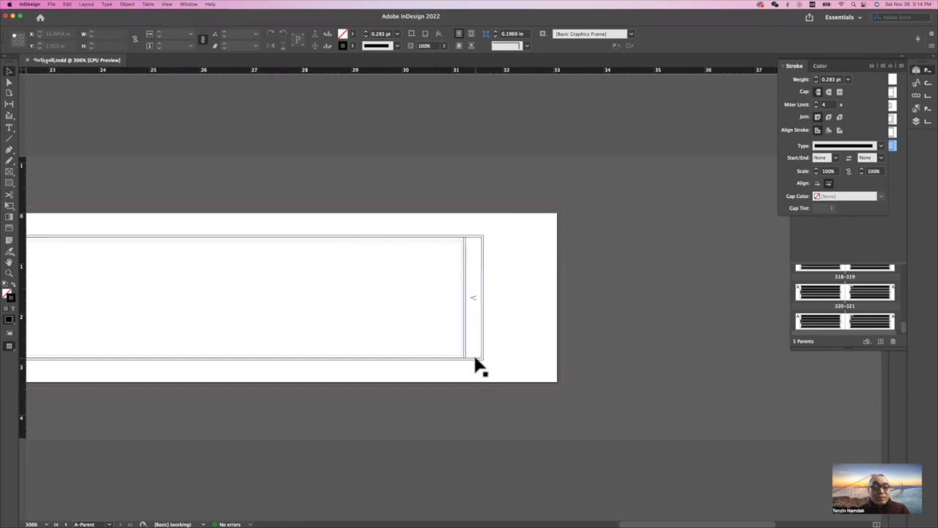
{"action": "scroll", "coordinate": [475, 350], "scroll_direction": "up", "scroll_amount": 5}
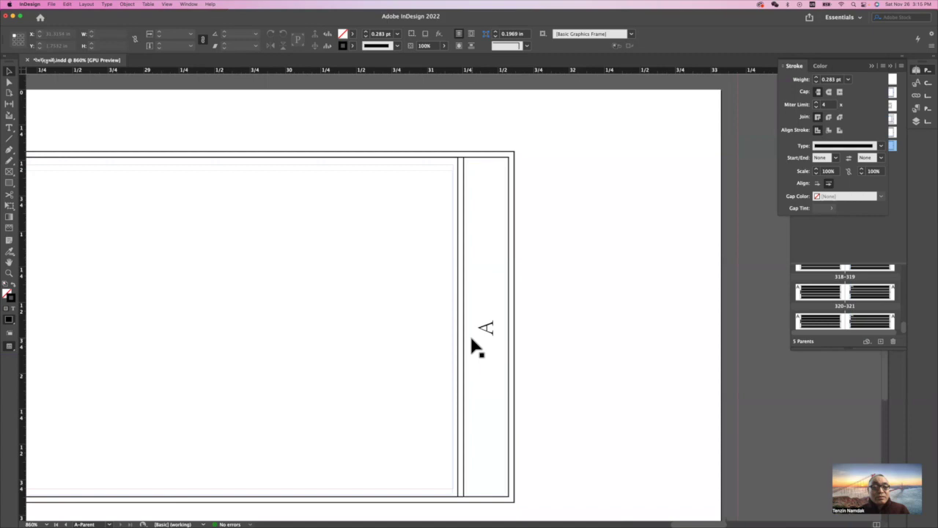
{"action": "scroll", "coordinate": [475, 350], "scroll_direction": "down", "scroll_amount": 3}
{"action": "scroll", "coordinate": [475, 351], "scroll_direction": "up", "scroll_amount": 3}
{"action": "scroll", "coordinate": [475, 350], "scroll_direction": "down", "scroll_amount": 2}
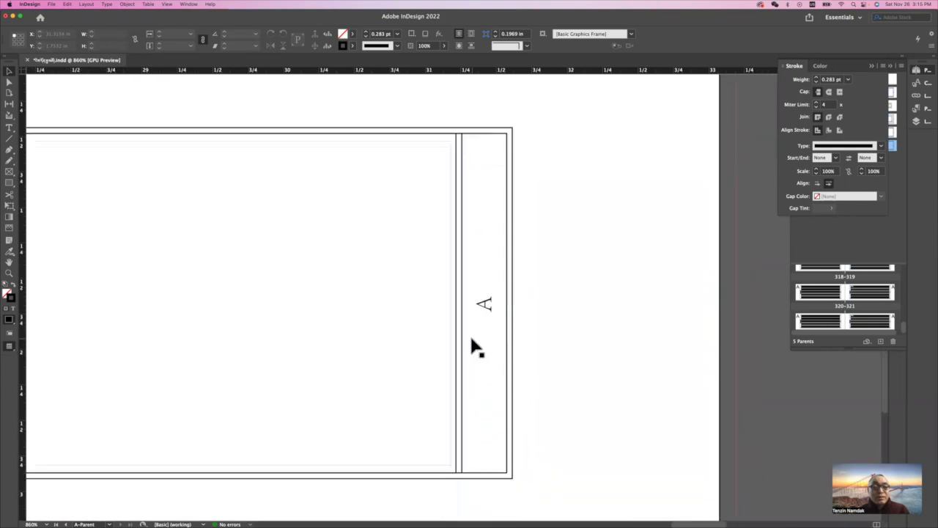
{"action": "left_click", "coordinate": [516, 261]}
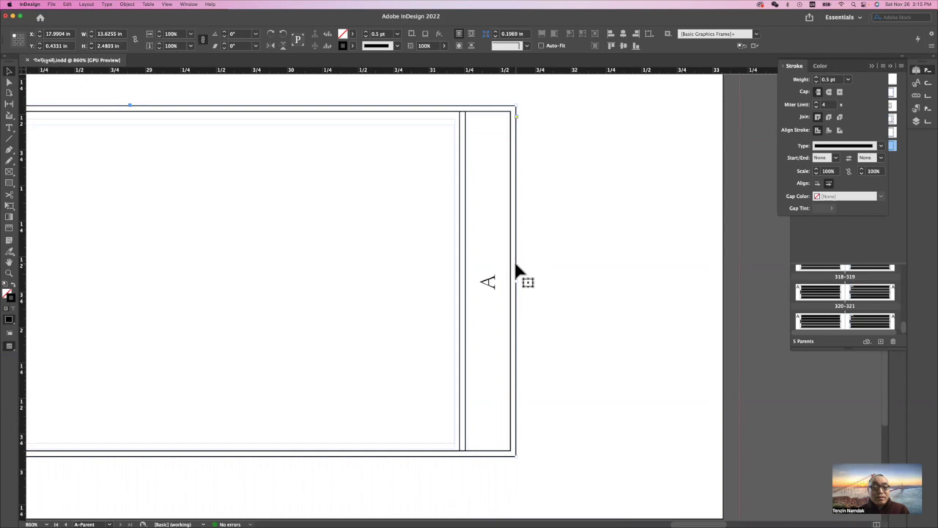
{"action": "left_click_drag", "start_coordinate": [515, 270], "coordinate": [544, 271]}
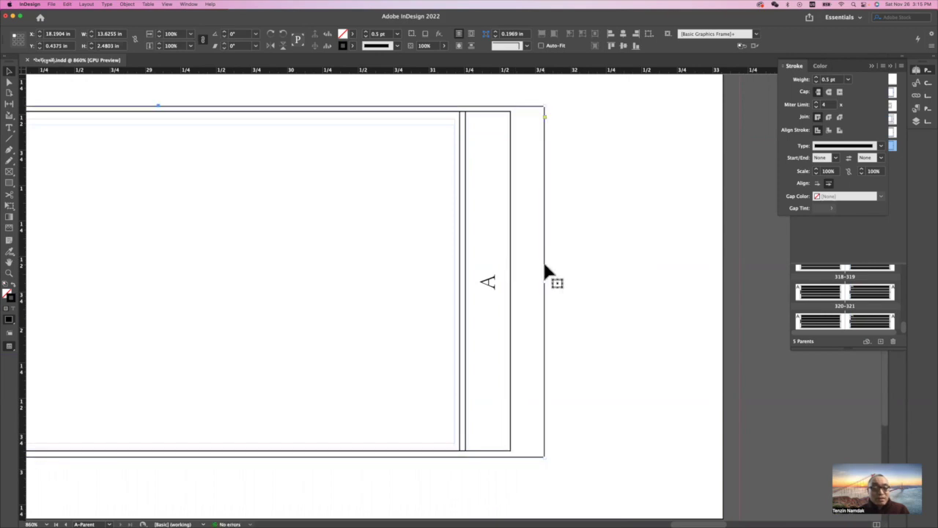
{"action": "key", "text": "super+z"}
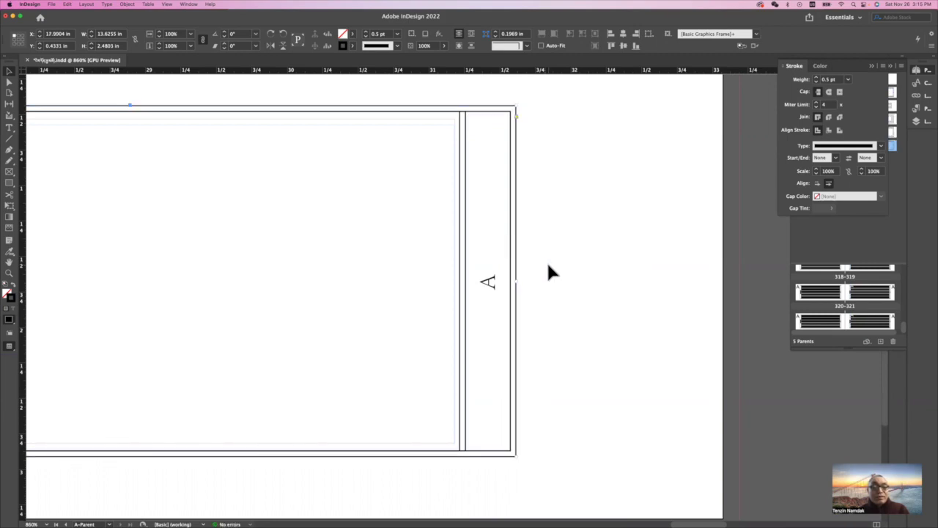
Examine the upper-right corner of the double border and the list of available stroke types.
{"action": "scroll", "coordinate": [536, 258], "scroll_direction": "up", "scroll_amount": 5}
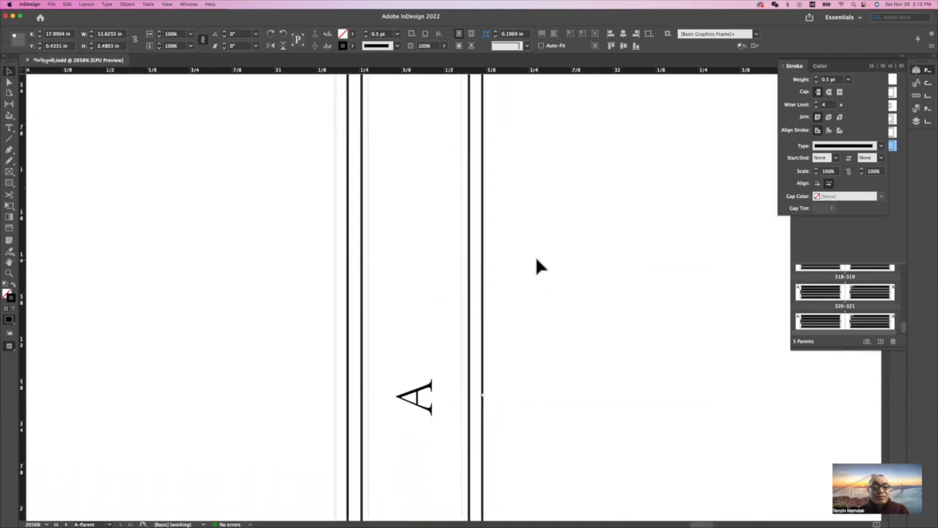
{"action": "scroll", "coordinate": [536, 259], "scroll_direction": "up", "scroll_amount": 10}
{"action": "scroll", "coordinate": [537, 259], "scroll_direction": "down", "scroll_amount": 3}
{"action": "scroll", "coordinate": [536, 260], "scroll_direction": "down", "scroll_amount": 8}
{"action": "scroll", "coordinate": [535, 257], "scroll_direction": "up", "scroll_amount": 5}
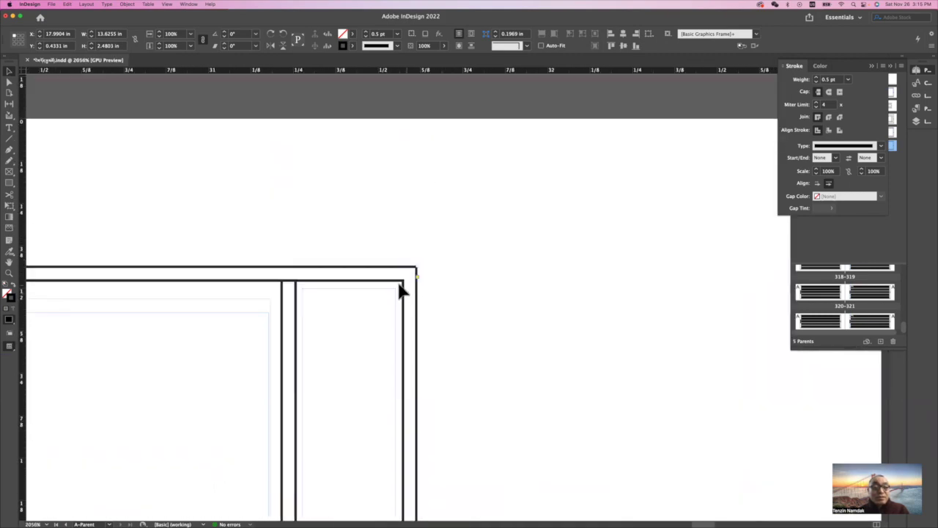
{"action": "left_click", "coordinate": [404, 289]}
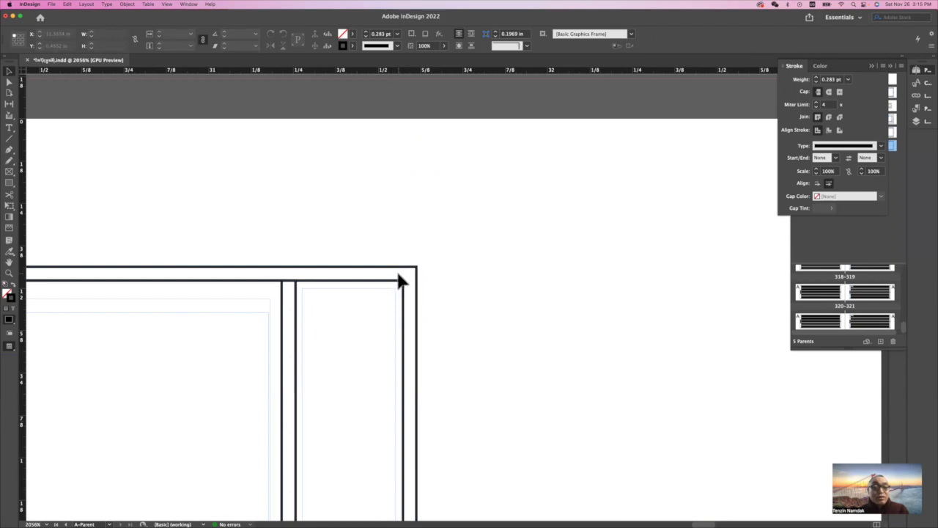
{"action": "left_click", "coordinate": [527, 47]}
{"action": "left_click", "coordinate": [523, 53]}
{"action": "left_click", "coordinate": [398, 46]}
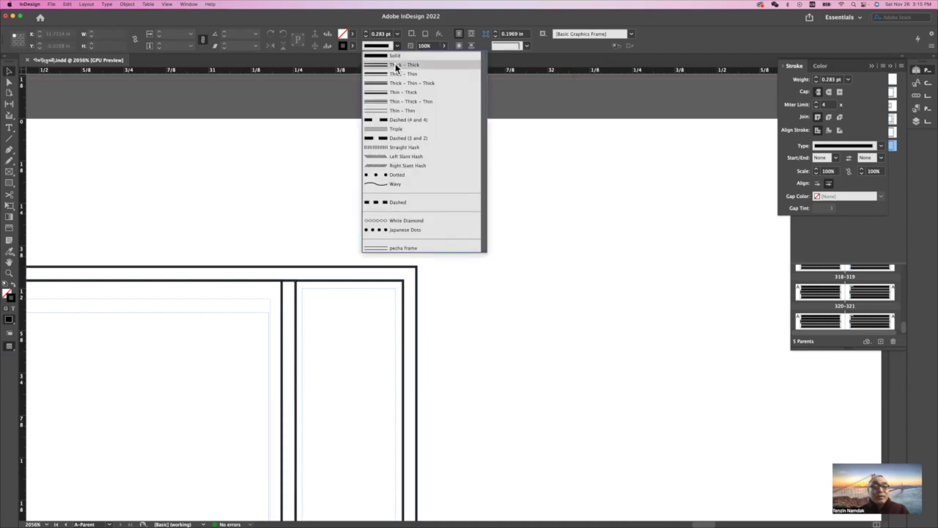
{"action": "left_click", "coordinate": [340, 166]}
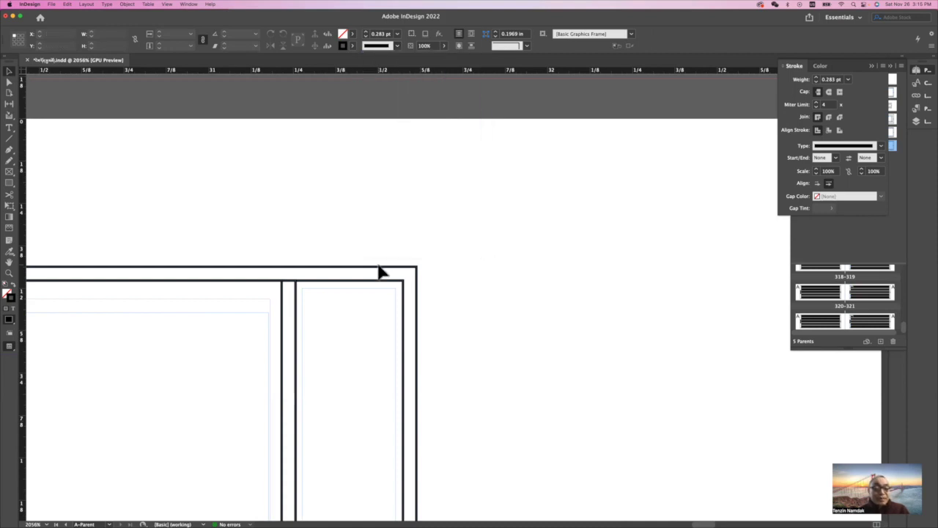
{"action": "scroll", "coordinate": [388, 269], "scroll_direction": "down", "scroll_amount": 5}
{"action": "scroll", "coordinate": [442, 248], "scroll_direction": "up", "scroll_amount": 5}
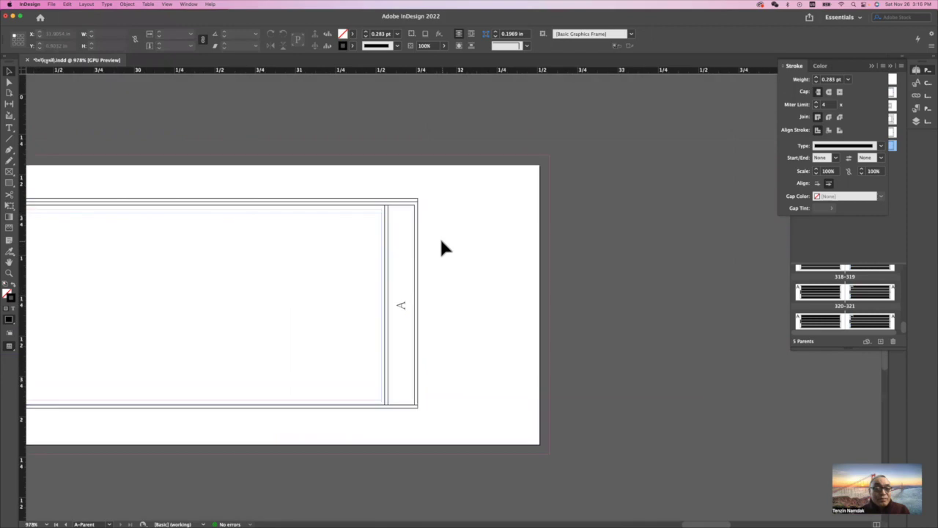
{"action": "scroll", "coordinate": [442, 248], "scroll_direction": "up", "scroll_amount": 5}
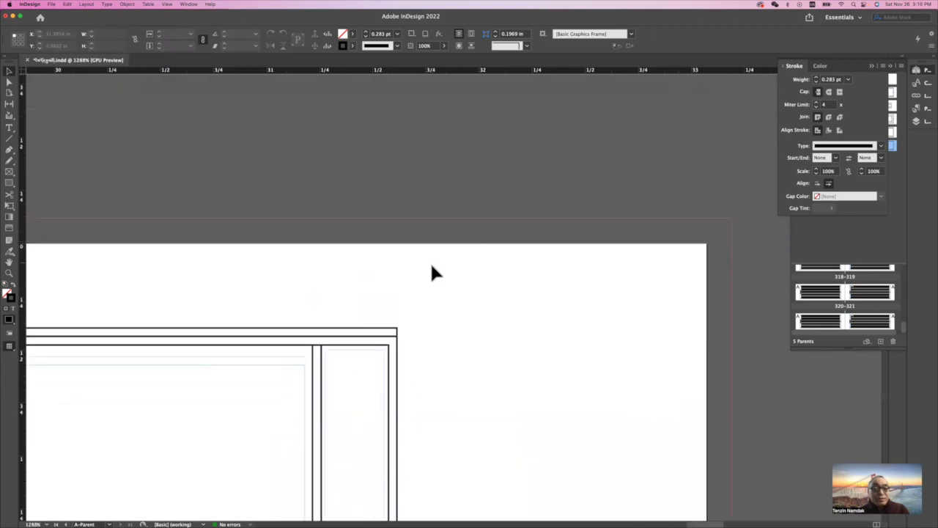
Display the Stroke panel and list its stroke types.
{"action": "left_click", "coordinate": [189, 5]}
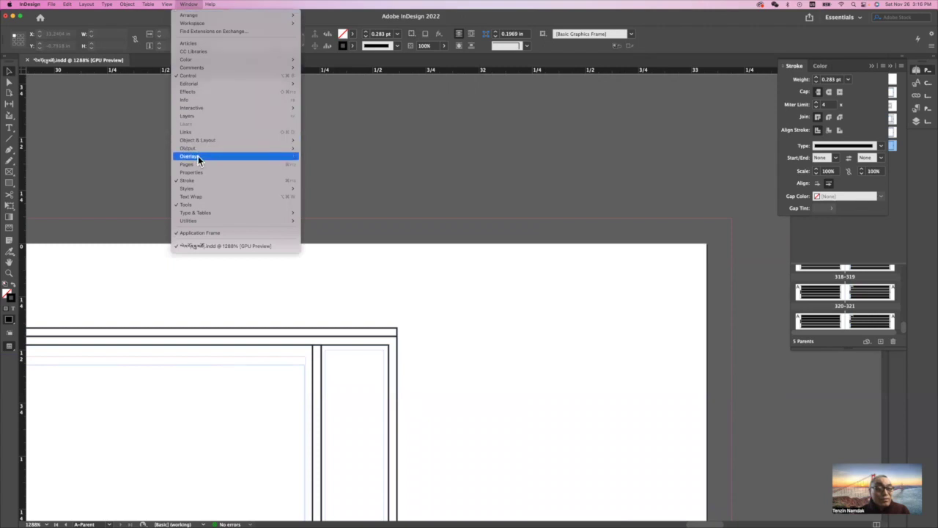
{"action": "left_click", "coordinate": [192, 181]}
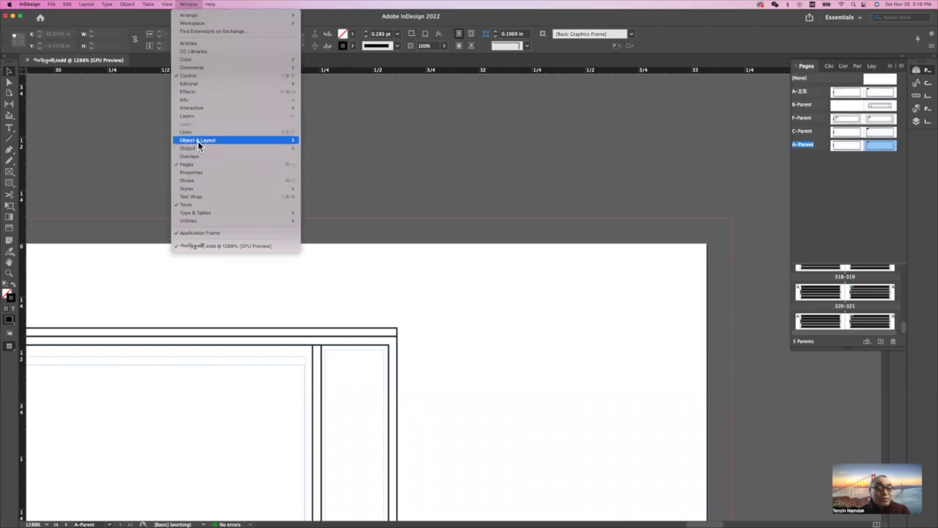
{"action": "left_click", "coordinate": [186, 180]}
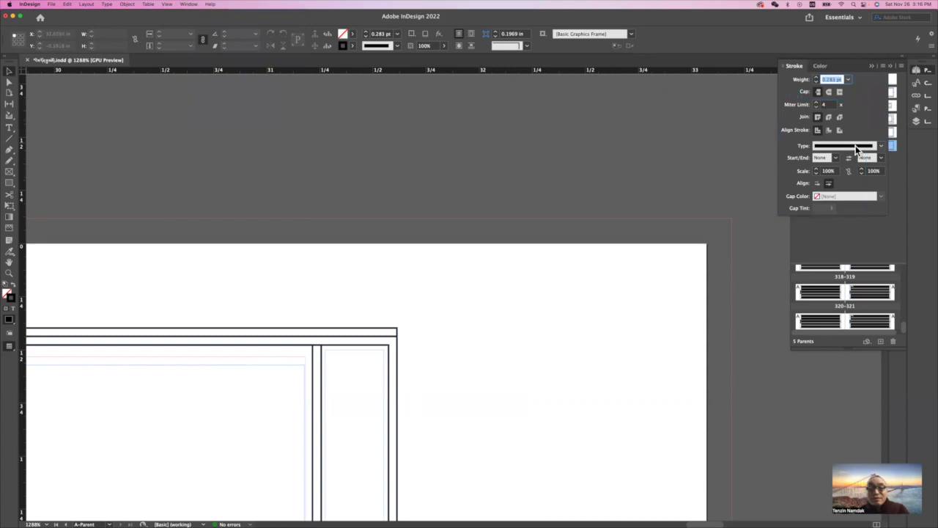
{"action": "left_click", "coordinate": [880, 146]}
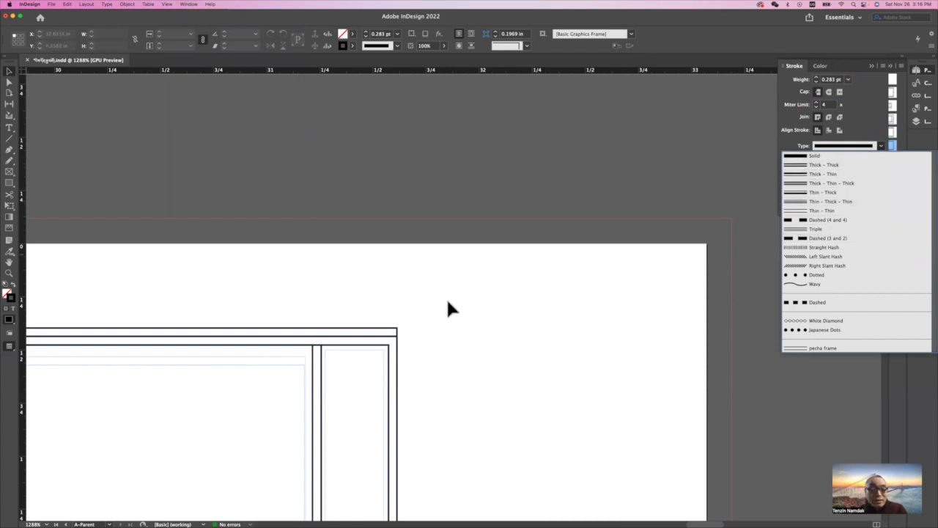
Apply the Thick - Thick stroke type to the outer border frame and raise its weight to 6 pt.
{"action": "left_click", "coordinate": [391, 334]}
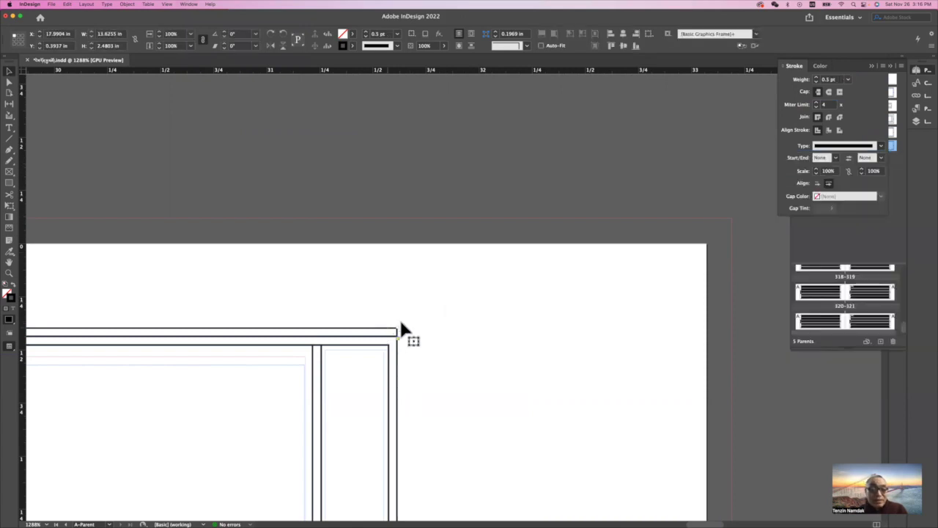
{"action": "left_click", "coordinate": [878, 146]}
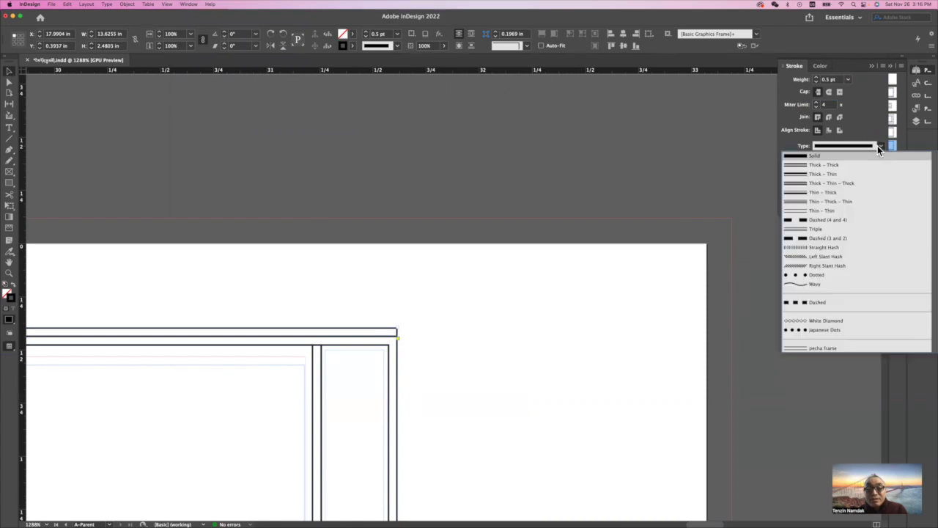
{"action": "left_click", "coordinate": [843, 165]}
{"action": "left_click", "coordinate": [367, 33]}
{"action": "left_click", "coordinate": [367, 33]}
{"action": "left_click", "coordinate": [367, 33]}
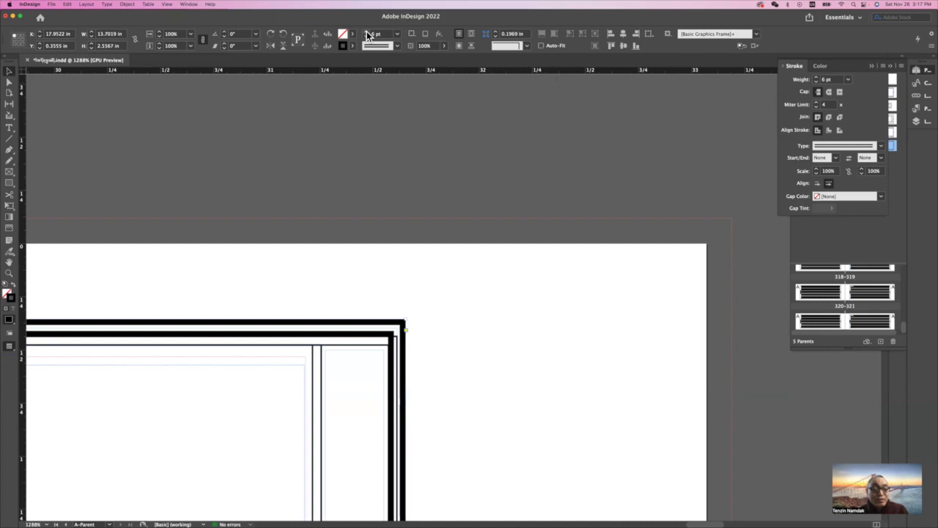
Move the Thick - Thick frame down about 0.06 in over the inner border.
{"action": "left_click_drag", "start_coordinate": [381, 322], "coordinate": [377, 336]}
{"action": "scroll", "coordinate": [416, 320], "scroll_direction": "down", "scroll_amount": 15}
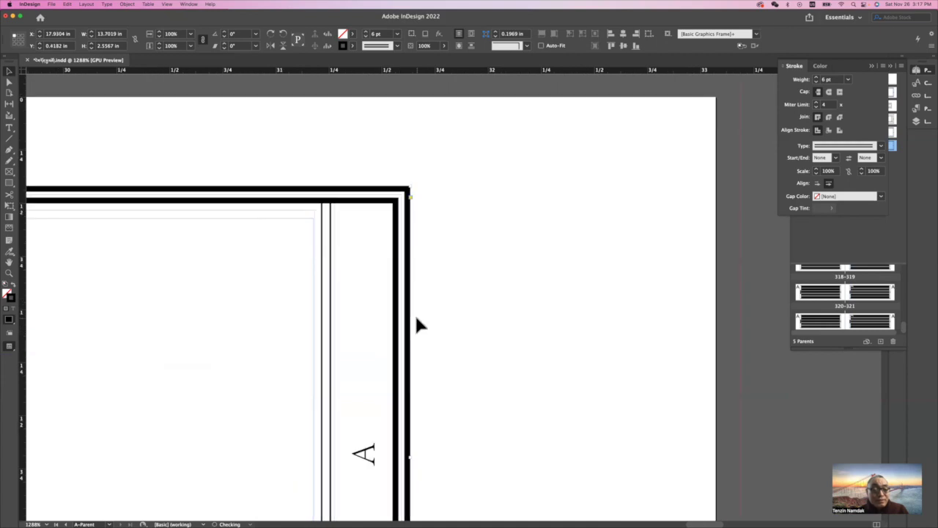
{"action": "scroll", "coordinate": [416, 320], "scroll_direction": "up", "scroll_amount": 15}
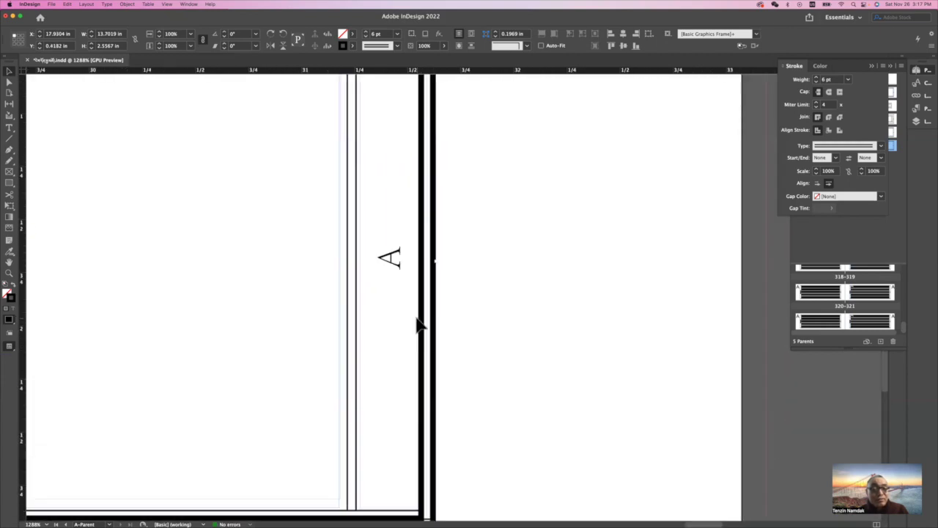
Reduce the Thick - Thick frame's stroke weight to 2 pt and undo the last change.
{"action": "left_click", "coordinate": [366, 36]}
{"action": "left_click", "coordinate": [366, 37]}
{"action": "left_click", "coordinate": [367, 36]}
{"action": "left_click", "coordinate": [366, 37]}
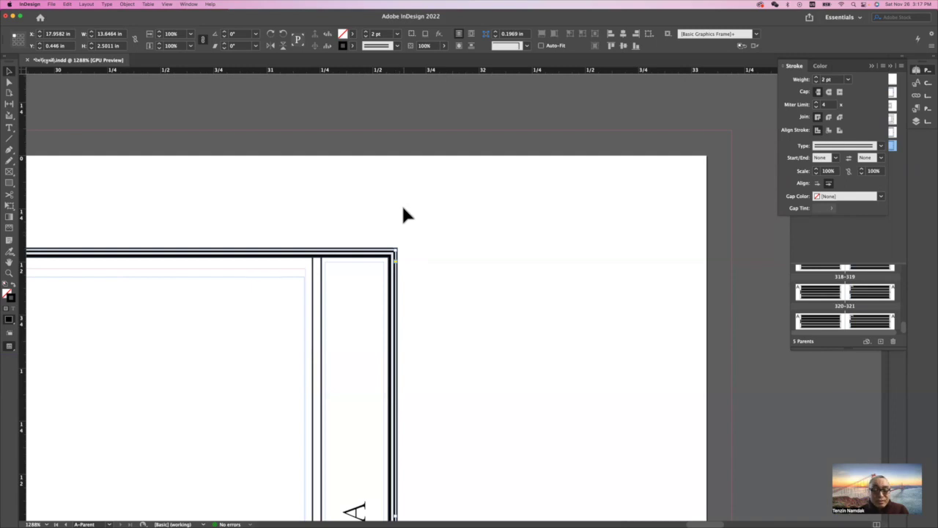
{"action": "key", "text": "super+z"}
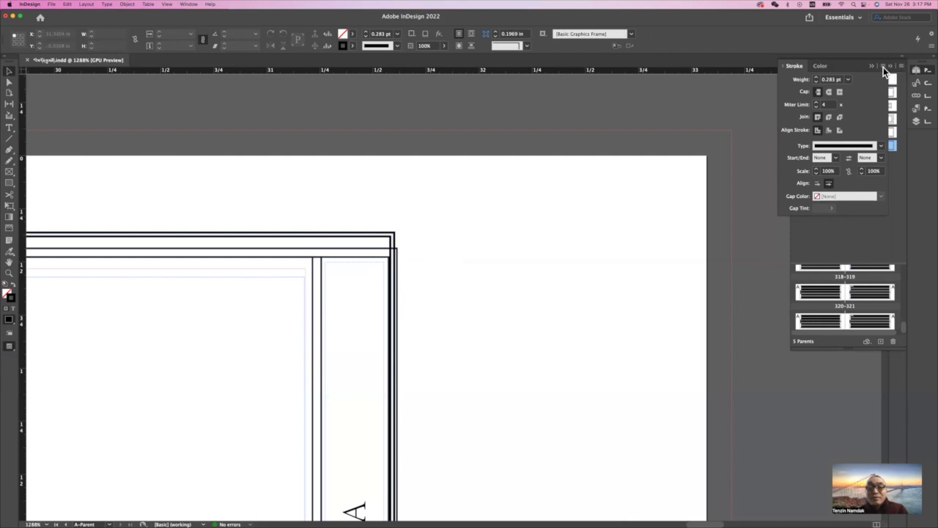
Float the Stroke panel over the page and open the Stroke Styles dialog, placed clear of the frame corner.
{"action": "left_click_drag", "start_coordinate": [883, 68], "coordinate": [708, 109]}
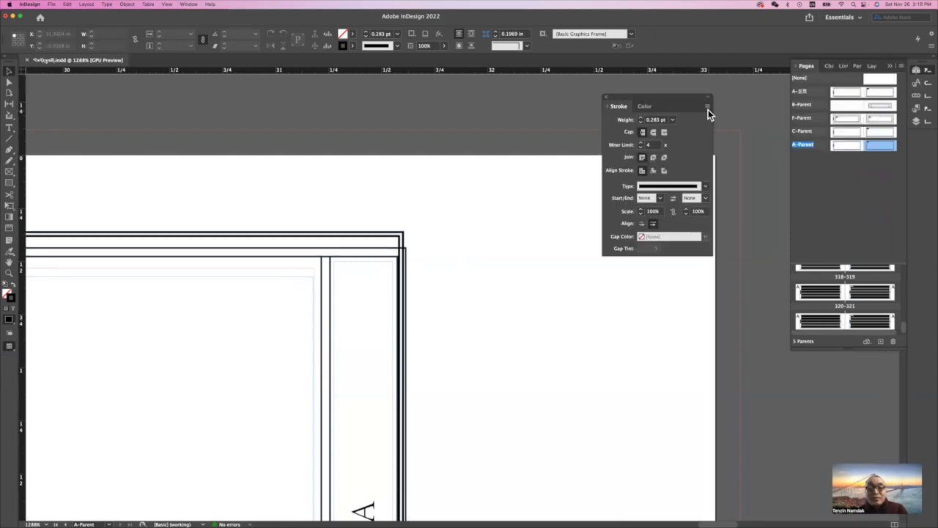
{"action": "left_click", "coordinate": [708, 107]}
{"action": "left_click", "coordinate": [731, 123]}
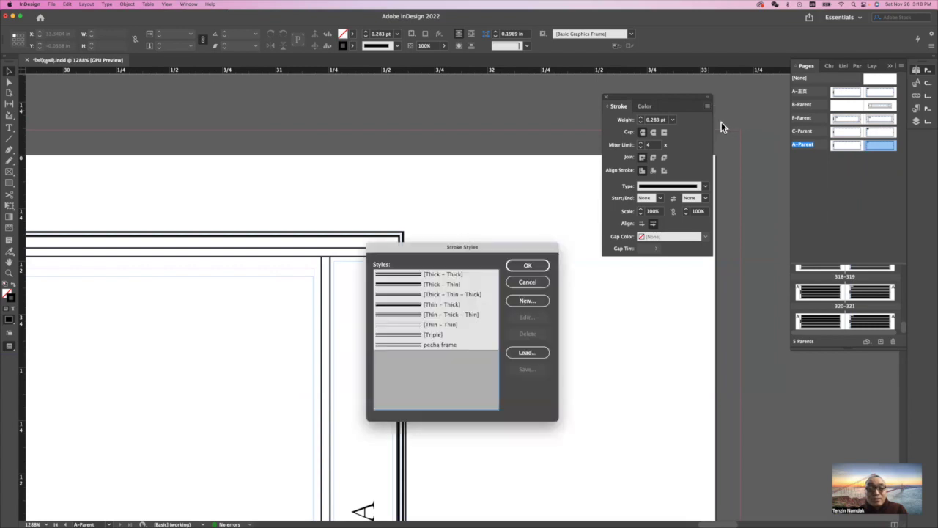
{"action": "mouse_move", "coordinate": [431, 251]}
{"action": "left_mouse_down"}
{"action": "mouse_move", "coordinate": [460, 189]}
{"action": "mouse_move", "coordinate": [463, 133]}
{"action": "left_mouse_up"}
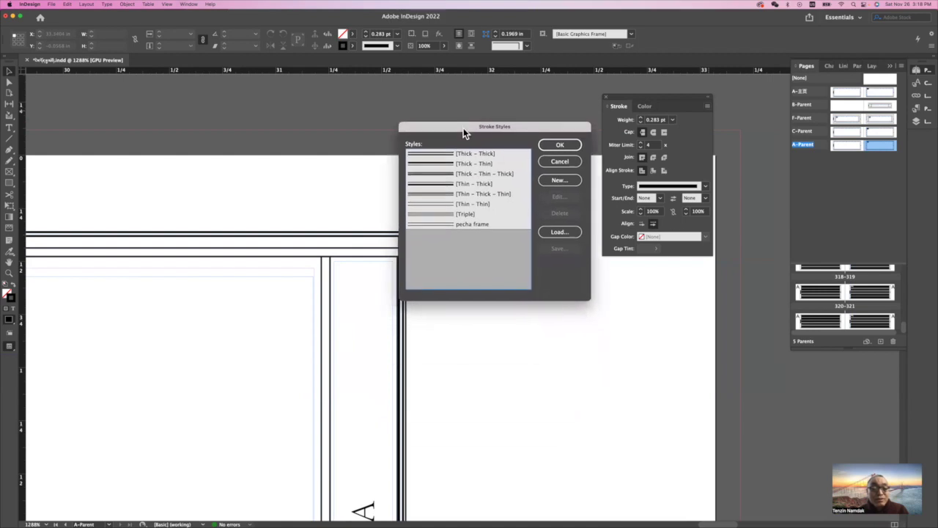
Start a new stroke style named pecha with the type set to Stripe.
{"action": "left_click", "coordinate": [556, 181]}
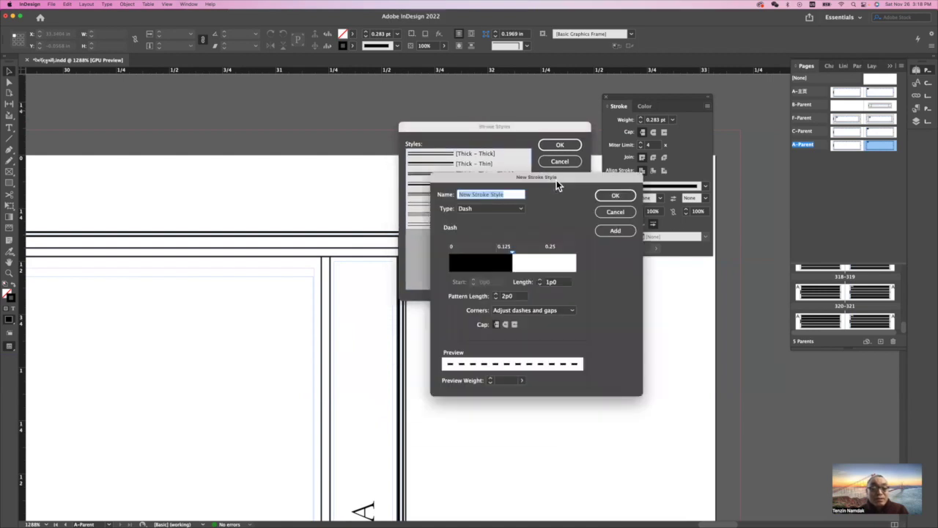
{"action": "type", "text": "pecha"}
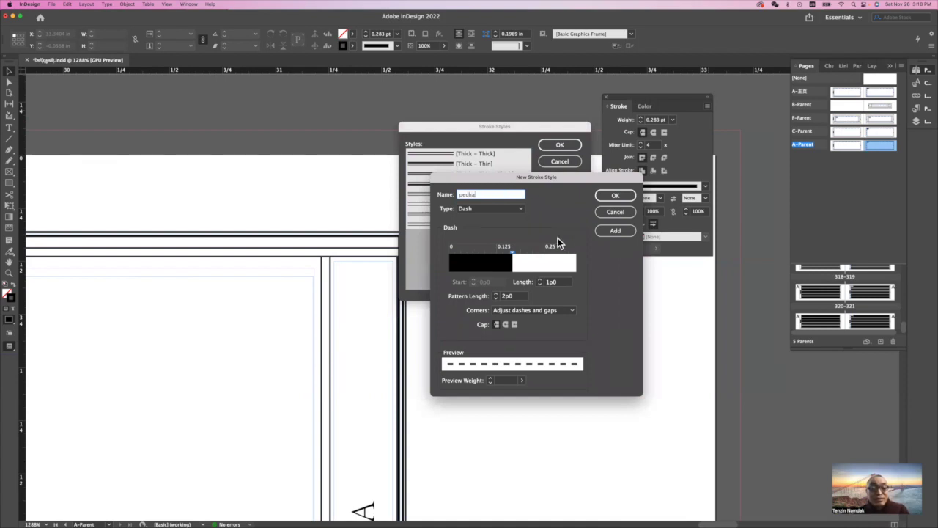
{"action": "left_click", "coordinate": [521, 208]}
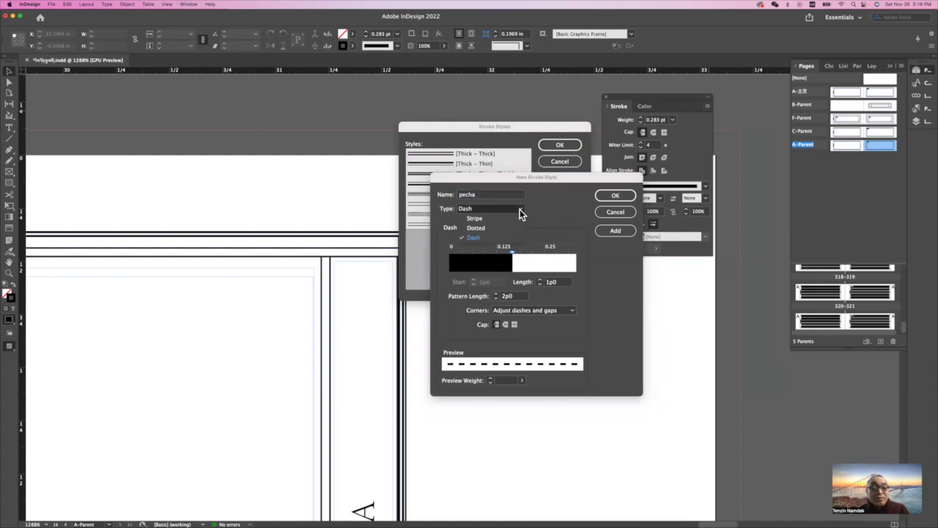
{"action": "left_click", "coordinate": [476, 219]}
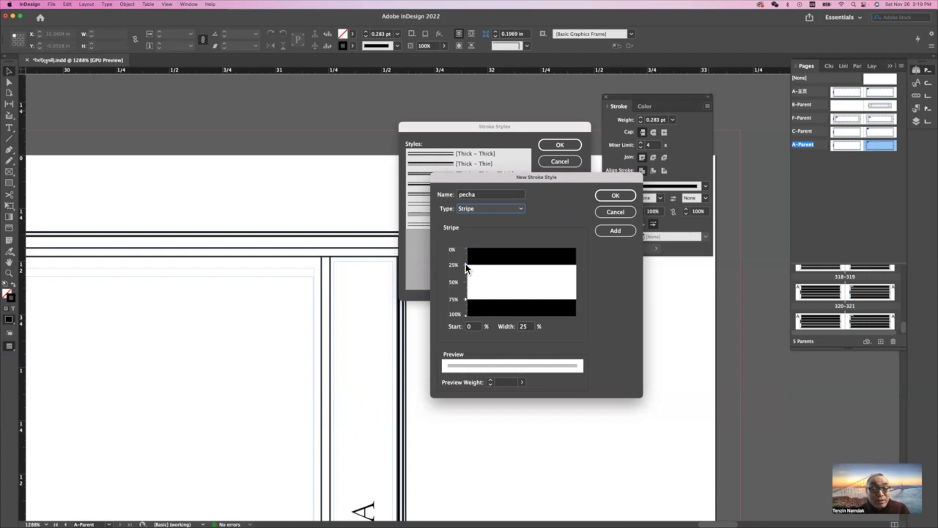
Narrow the first stripe to 19% width, start the second at 79% with 21% width, and save the style.
{"action": "left_click_drag", "start_coordinate": [465, 264], "coordinate": [466, 260]}
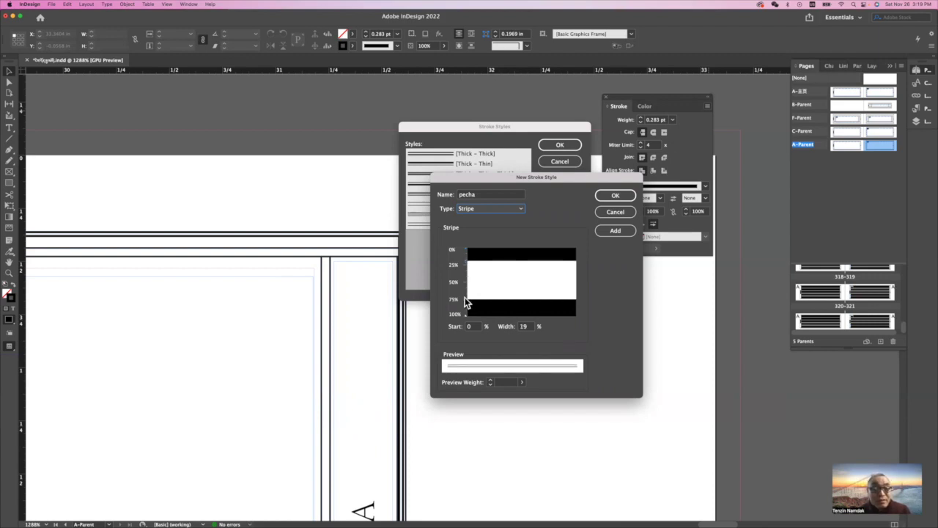
{"action": "left_click_drag", "start_coordinate": [465, 299], "coordinate": [465, 300]}
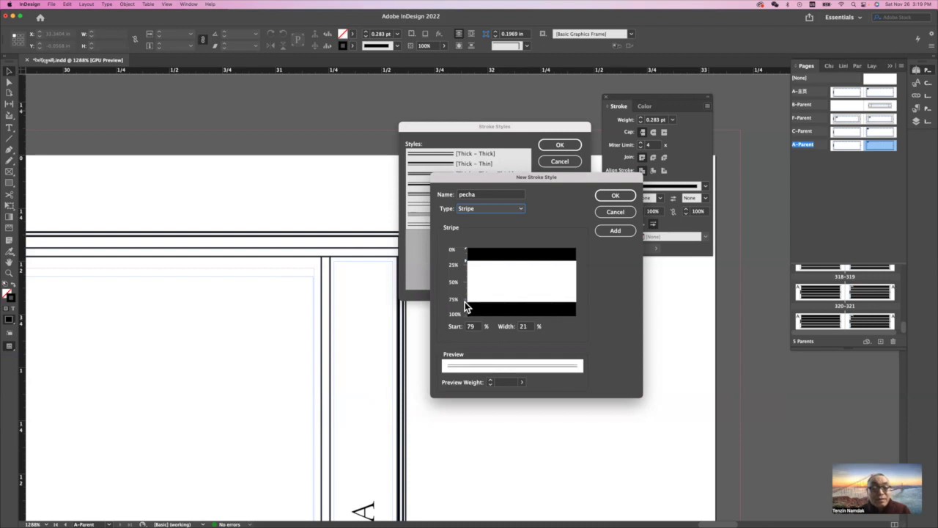
{"action": "left_click", "coordinate": [615, 195]}
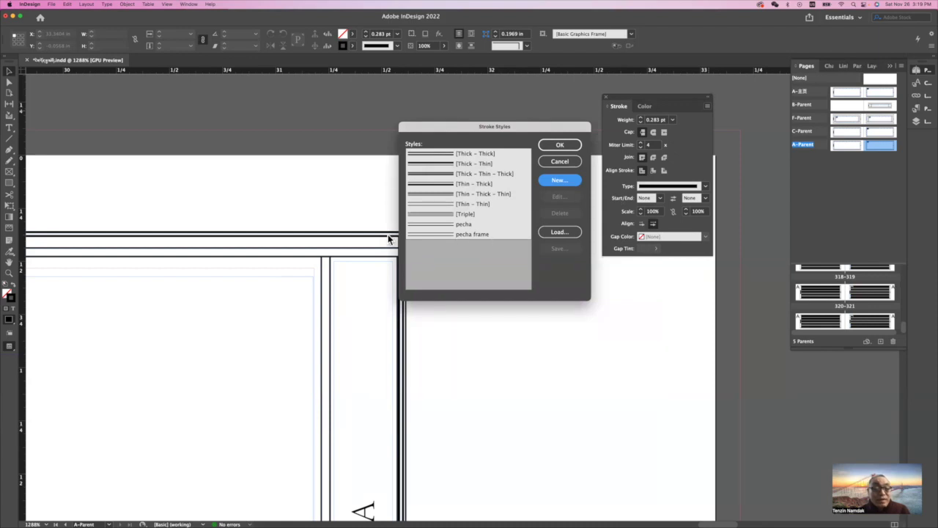
{"action": "key", "text": "Return"}
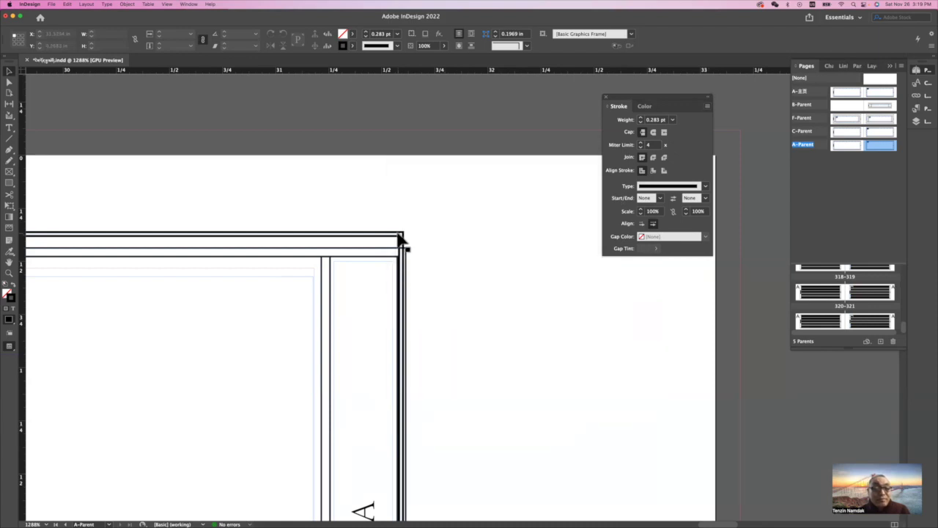
Apply the pecha stroke style to the outer double-line border frame and set its weight to 4 pt.
{"action": "left_click", "coordinate": [402, 243]}
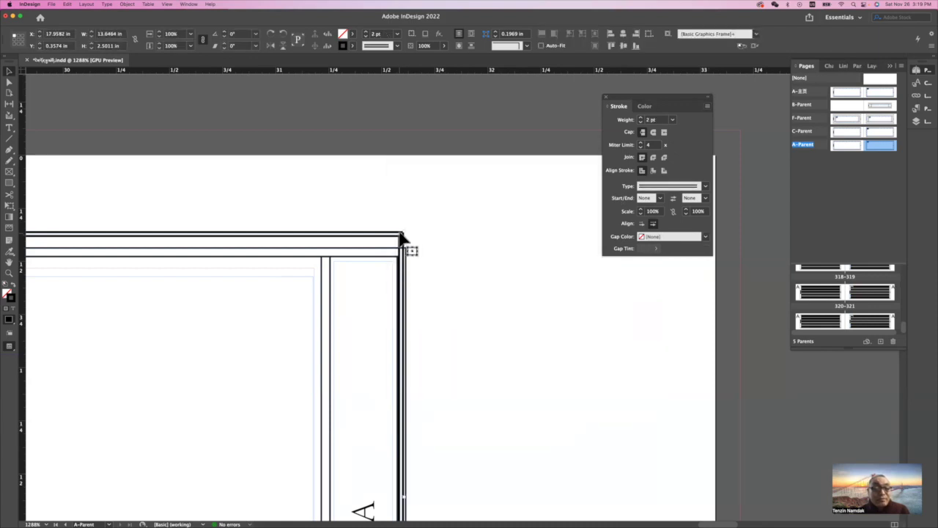
{"action": "left_click", "coordinate": [397, 47]}
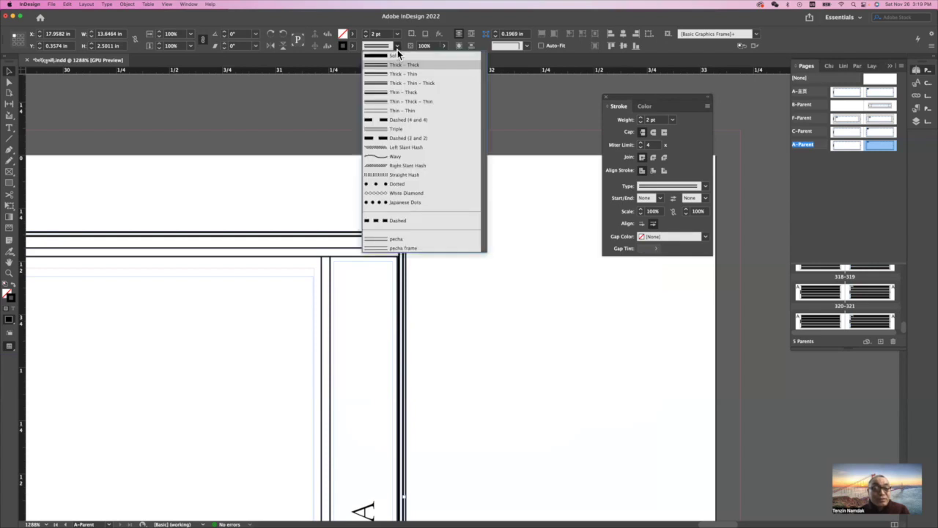
{"action": "left_click", "coordinate": [399, 238]}
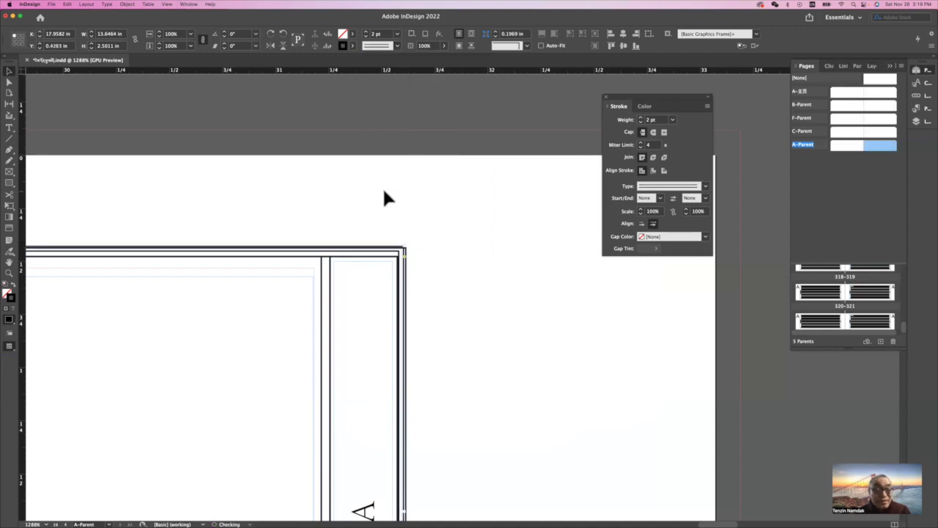
{"action": "left_click", "coordinate": [366, 35]}
{"action": "left_click", "coordinate": [367, 34]}
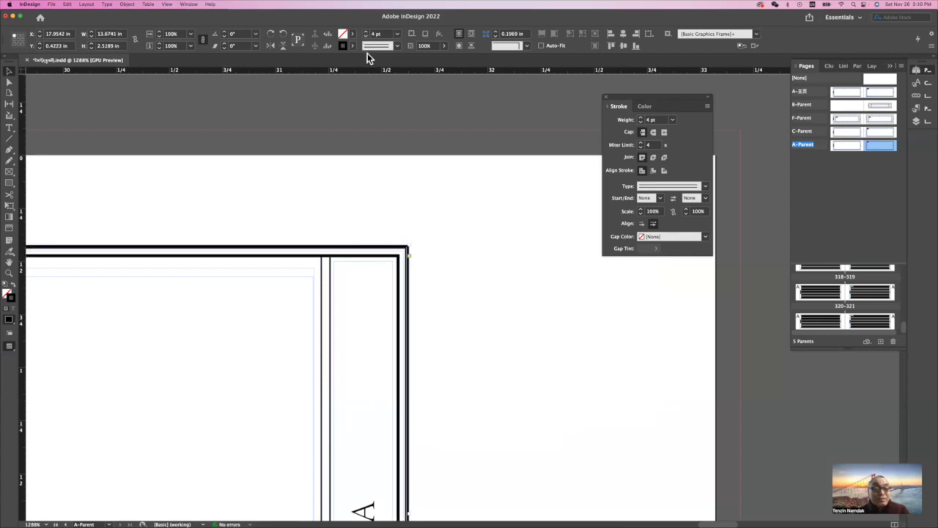
Switch the border frame to the pecha frame stroke style at 3 pt and nudge it slightly left.
{"action": "left_click", "coordinate": [396, 47]}
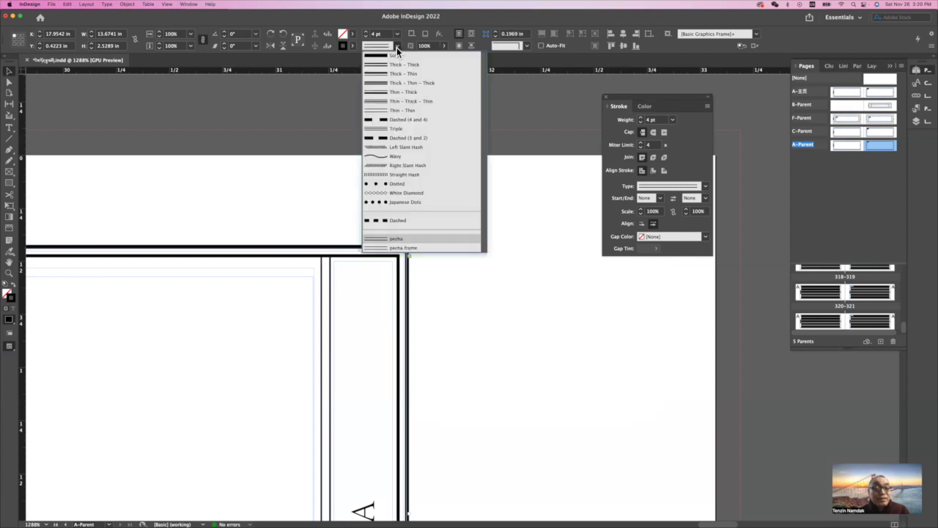
{"action": "left_click", "coordinate": [398, 249]}
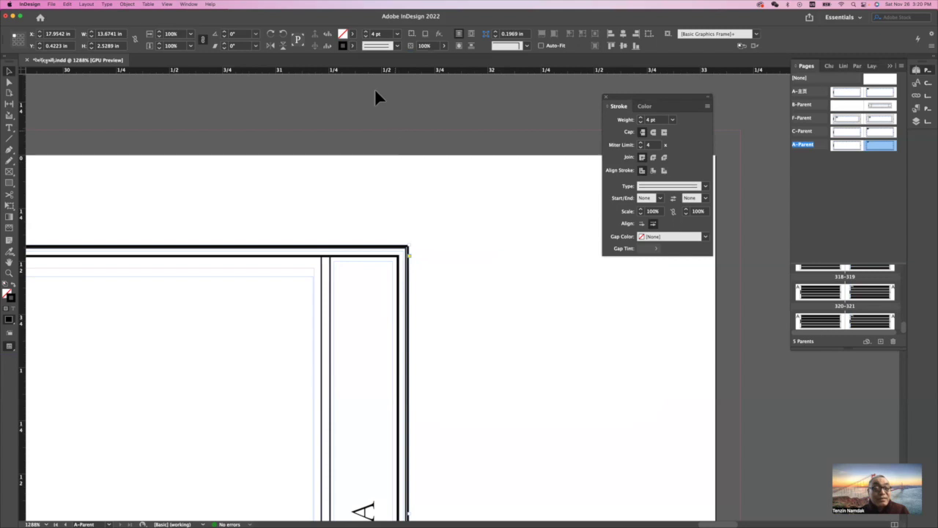
{"action": "left_click", "coordinate": [366, 36]}
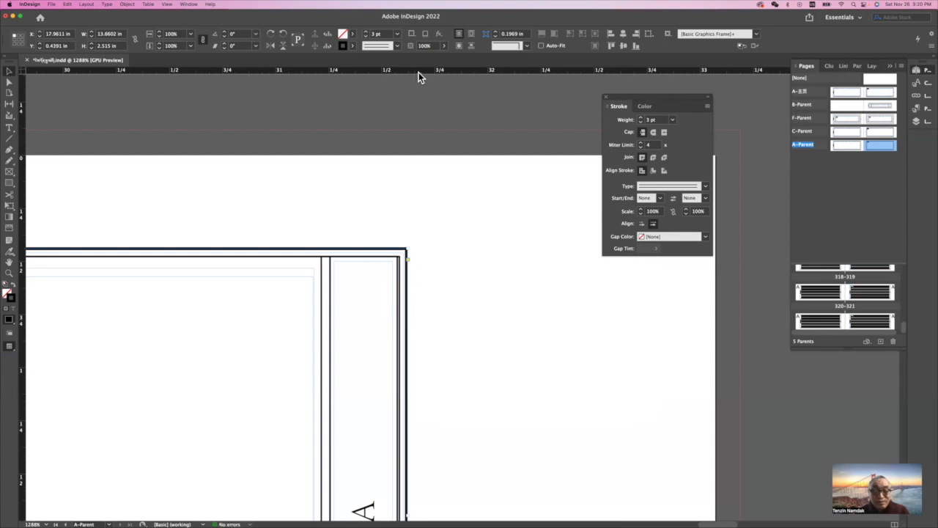
{"action": "key", "text": "Left"}
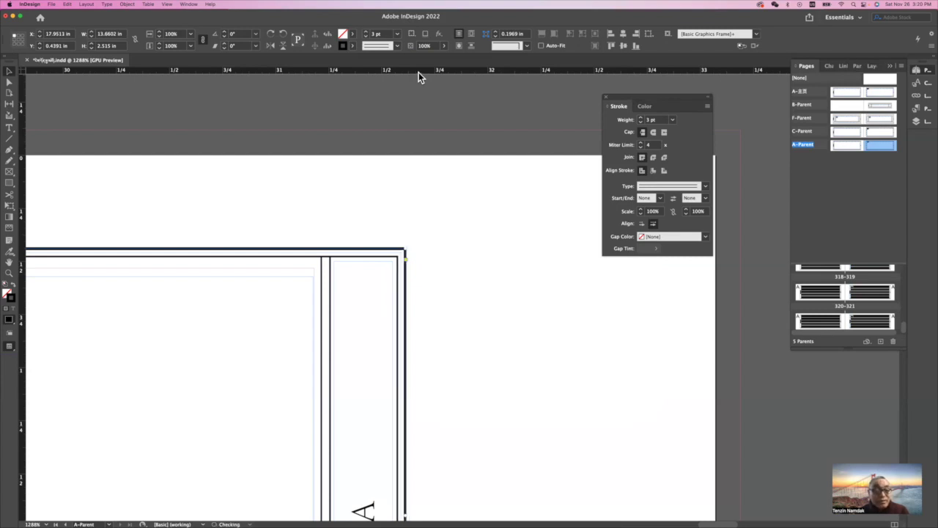
Try a custom pecha stripe stroke at 3 pt on the inner 0.5 pt frame, and undo it.
{"action": "scroll", "coordinate": [367, 163], "scroll_direction": "down", "scroll_amount": 5}
{"action": "scroll", "coordinate": [366, 162], "scroll_direction": "left", "scroll_amount": 1}
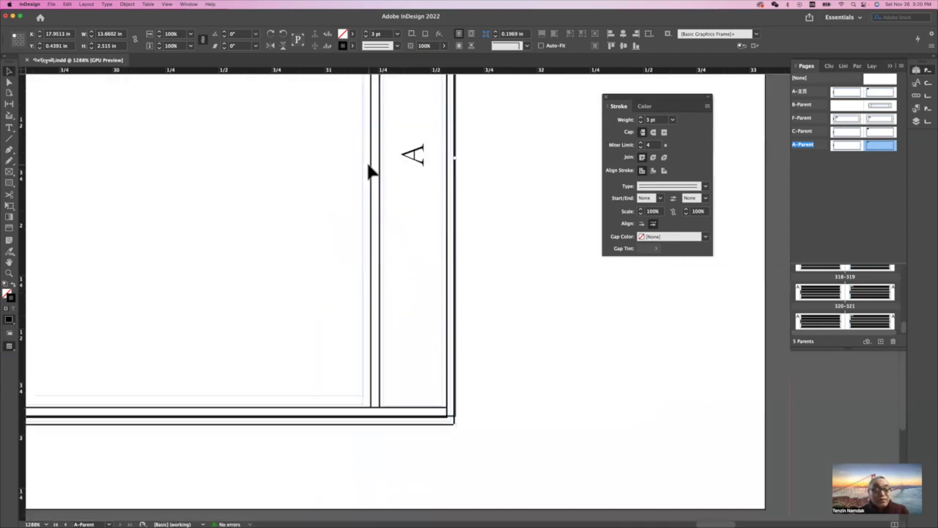
{"action": "scroll", "coordinate": [370, 171], "scroll_direction": "up", "scroll_amount": 1}
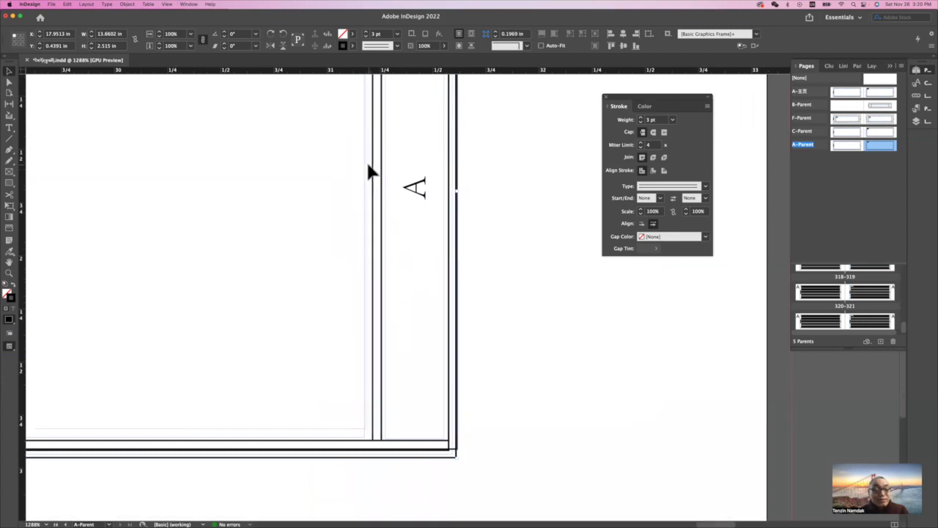
{"action": "left_click", "coordinate": [382, 192]}
{"action": "scroll", "coordinate": [380, 189], "scroll_direction": "up", "scroll_amount": 3}
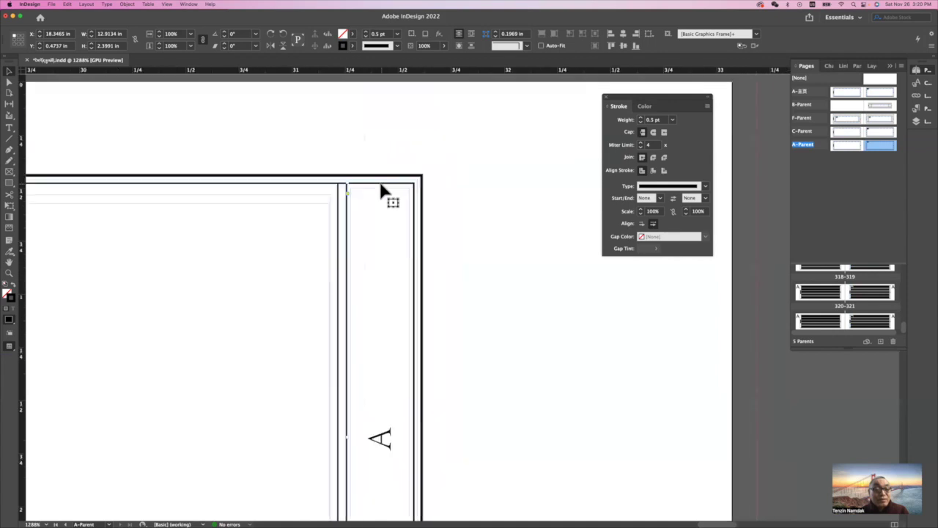
{"action": "left_click", "coordinate": [396, 50]}
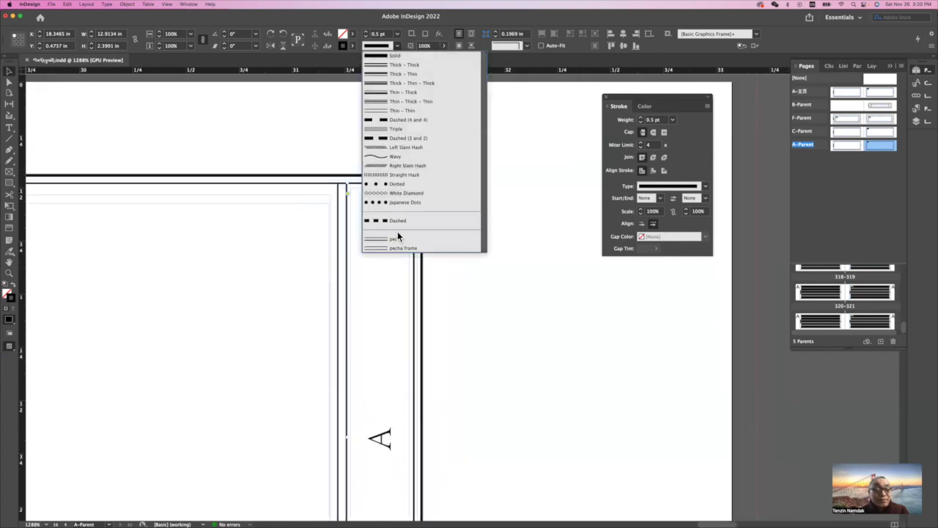
{"action": "left_click", "coordinate": [398, 193]}
{"action": "left_click", "coordinate": [365, 33]}
{"action": "left_click", "coordinate": [365, 32]}
{"action": "left_click", "coordinate": [365, 32]}
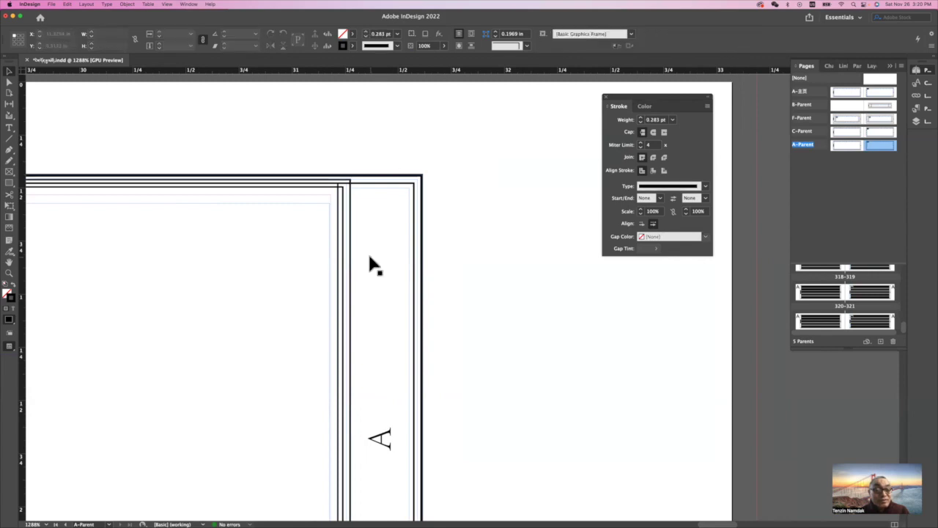
{"action": "scroll", "coordinate": [370, 266], "scroll_direction": "down", "scroll_amount": 5}
{"action": "scroll", "coordinate": [407, 258], "scroll_direction": "right", "scroll_amount": 3}
{"action": "scroll", "coordinate": [407, 258], "scroll_direction": "up", "scroll_amount": 6}
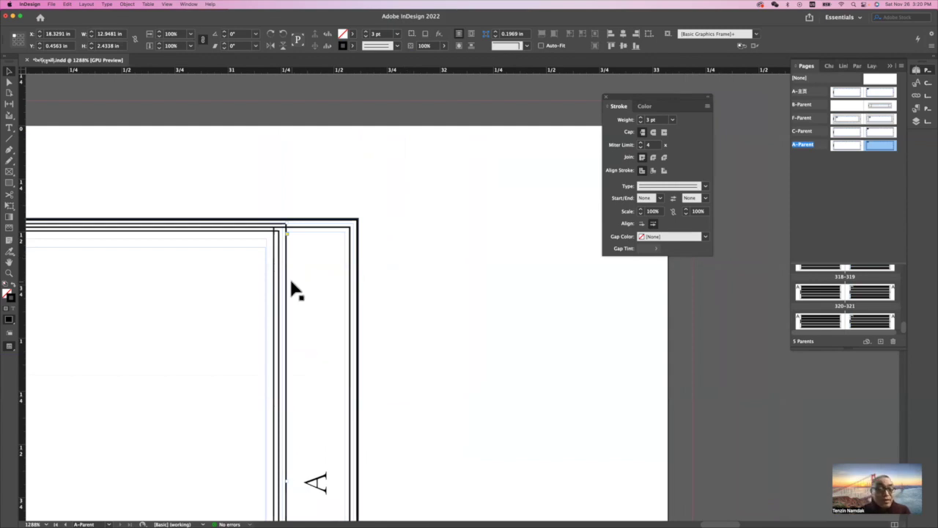
{"action": "key", "text": "super+z"}
Replace the inner 0.5 pt frame with a vertical line about 2.37 in long between the text area and the side column.
{"action": "left_click_drag", "start_coordinate": [273, 285], "coordinate": [307, 246]}
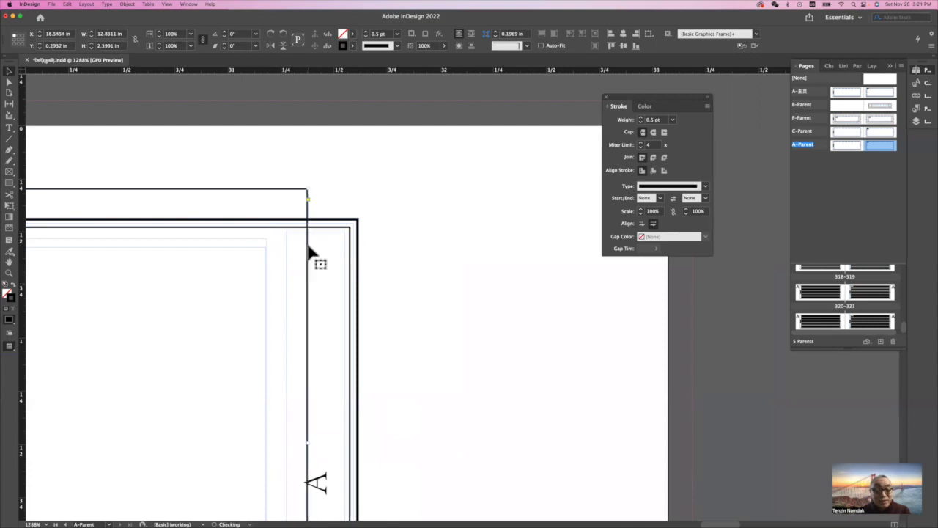
{"action": "key", "text": "Delete"}
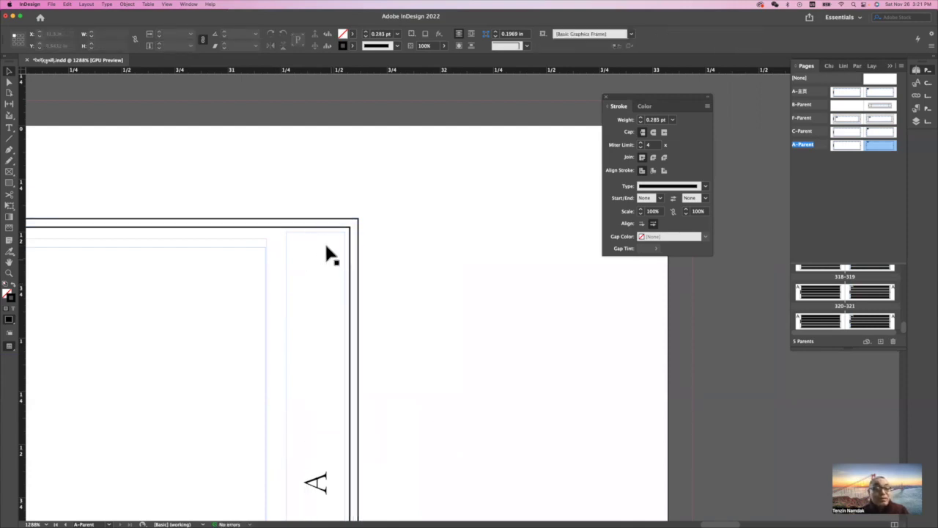
{"action": "left_click", "coordinate": [8, 138]}
{"action": "mouse_move", "coordinate": [260, 231]}
{"action": "left_mouse_down"}
{"action": "mouse_move", "coordinate": [262, 320]}
{"action": "mouse_move", "coordinate": [294, 398]}
{"action": "left_mouse_up"}
{"action": "scroll", "coordinate": [303, 394], "scroll_direction": "down", "scroll_amount": 10}
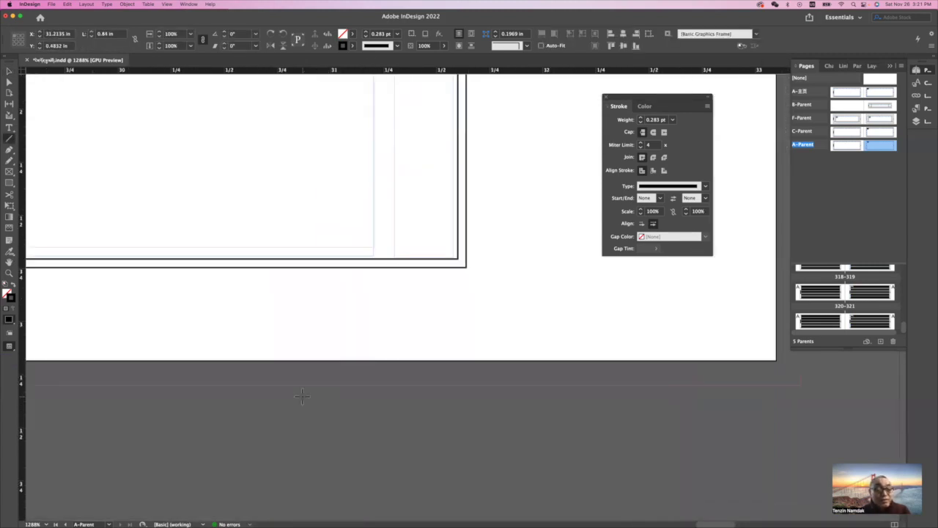
{"action": "scroll", "coordinate": [301, 396], "scroll_direction": "up", "scroll_amount": 10}
{"action": "left_click", "coordinate": [9, 72]}
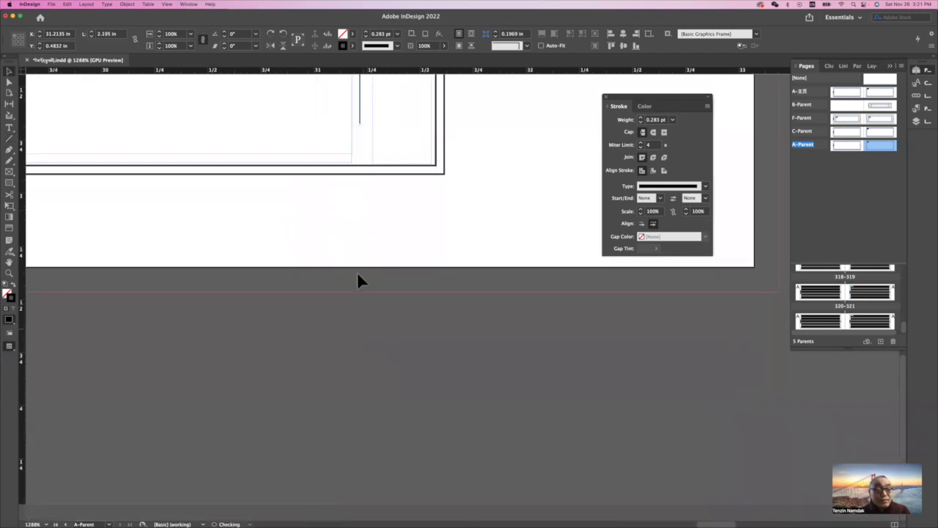
{"action": "left_click_drag", "start_coordinate": [360, 126], "coordinate": [360, 163]}
Apply a custom pecha stripe stroke to the vertical line and set its weight to 3 pt.
{"action": "left_click", "coordinate": [398, 47]}
{"action": "left_click", "coordinate": [408, 202]}
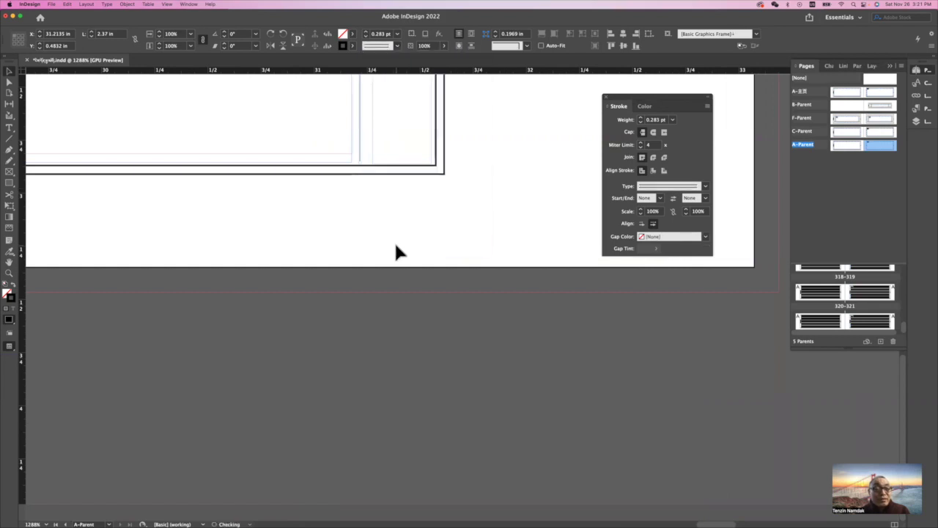
{"action": "left_click", "coordinate": [366, 35]}
{"action": "left_click", "coordinate": [367, 32]}
{"action": "left_click", "coordinate": [367, 32]}
{"action": "left_click", "coordinate": [367, 32]}
Move the vertical double line up to Y 0.4734 in so its top end meets the border's inner line.
{"action": "scroll", "coordinate": [395, 88], "scroll_direction": "up", "scroll_amount": 10}
{"action": "scroll", "coordinate": [314, 191], "scroll_direction": "up", "scroll_amount": 5}
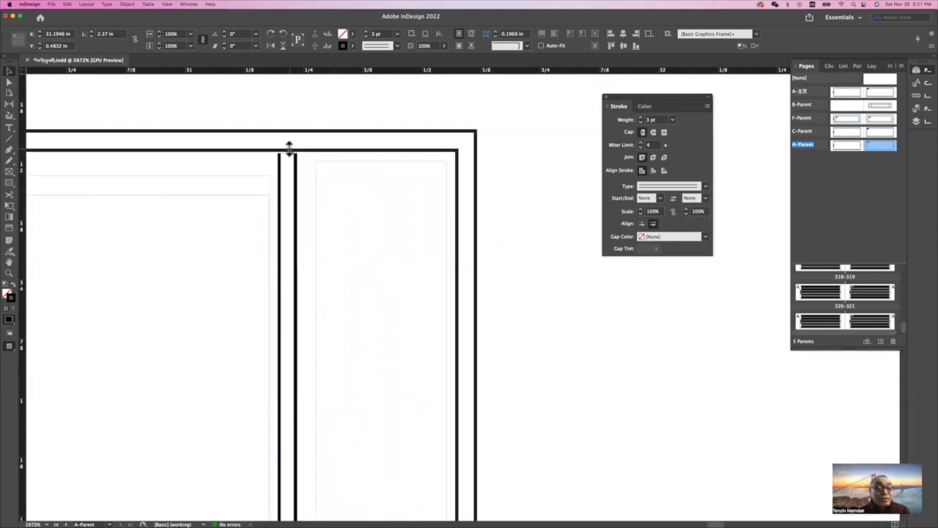
{"action": "left_click_drag", "start_coordinate": [292, 159], "coordinate": [293, 152]}
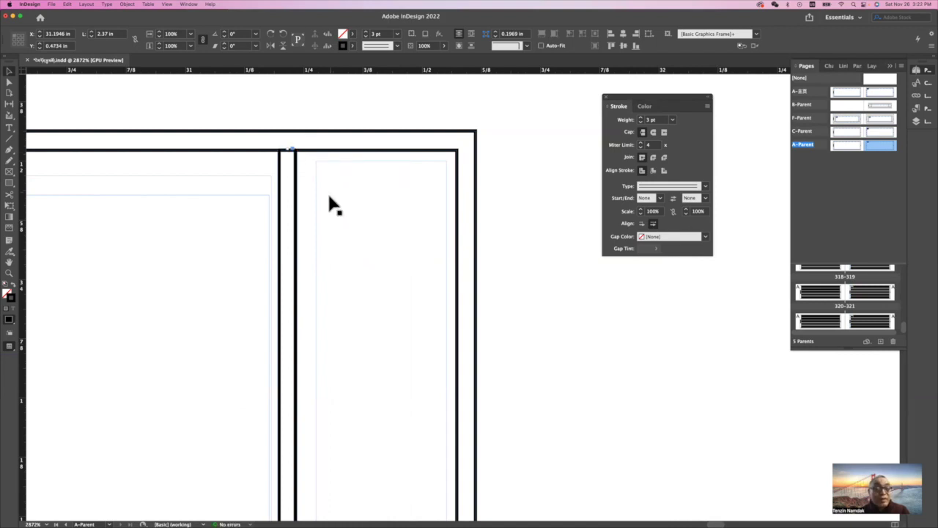
Examine how the vertical double line meets the border at its lower and upper ends, and close the Stroke panel.
{"action": "scroll", "coordinate": [322, 330], "scroll_direction": "down", "scroll_amount": 10}
{"action": "left_click", "coordinate": [349, 394]}
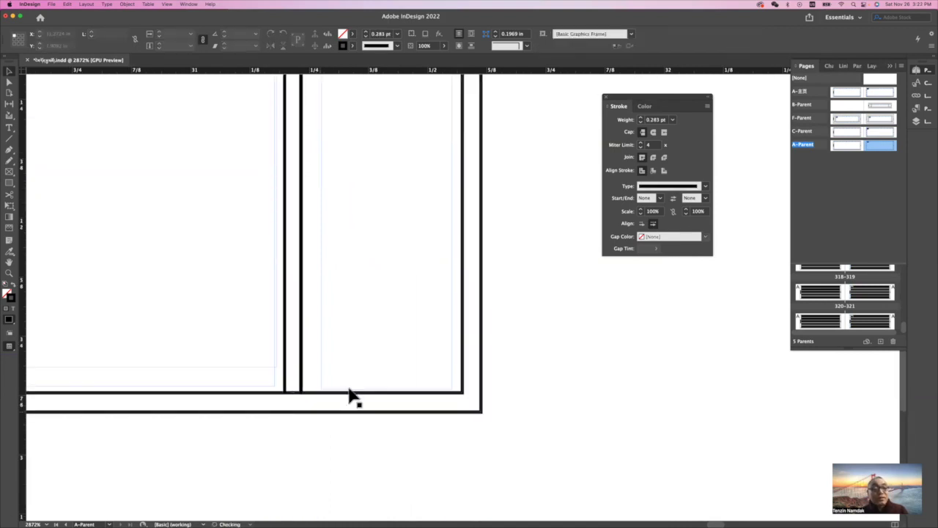
{"action": "scroll", "coordinate": [349, 396], "scroll_direction": "up", "scroll_amount": 10}
{"action": "scroll", "coordinate": [350, 396], "scroll_direction": "up", "scroll_amount": 5}
{"action": "scroll", "coordinate": [350, 396], "scroll_direction": "down", "scroll_amount": 3}
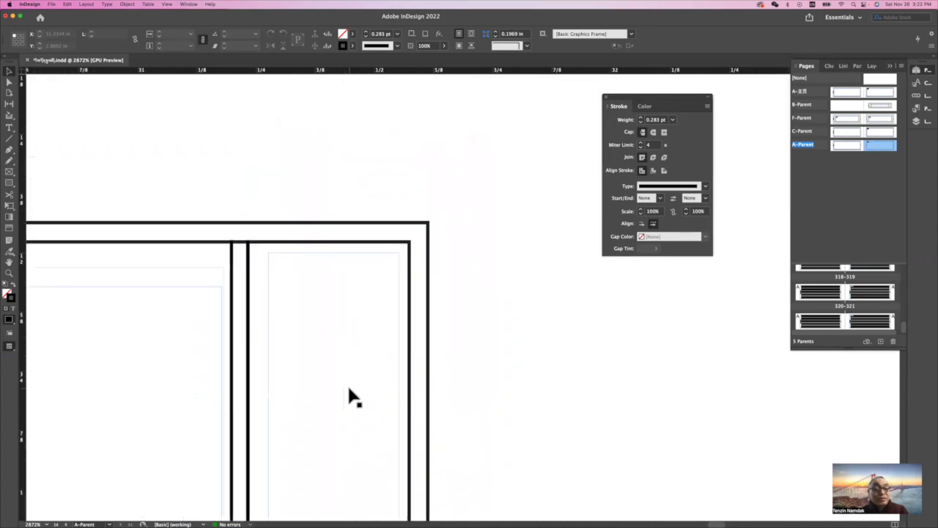
{"action": "scroll", "coordinate": [433, 366], "scroll_direction": "down", "scroll_amount": 4}
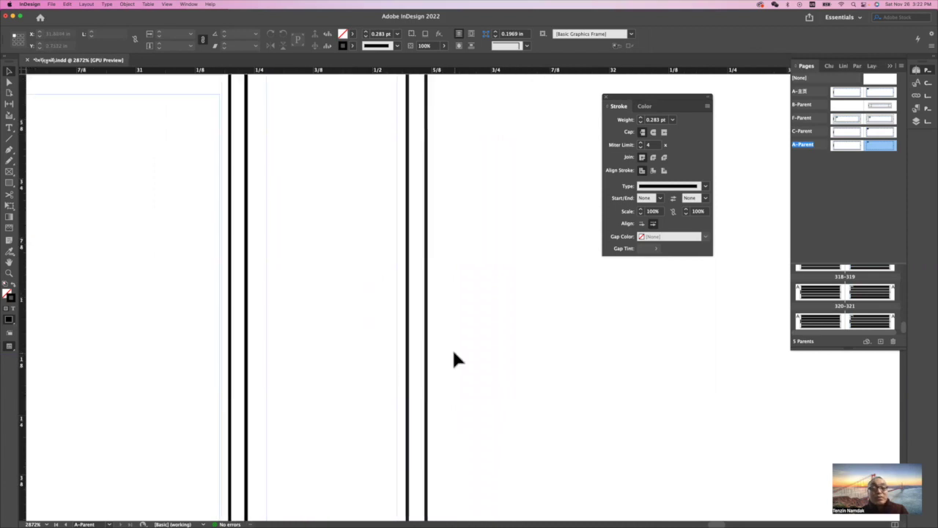
{"action": "left_click", "coordinate": [605, 96]}
{"action": "scroll", "coordinate": [542, 154], "scroll_direction": "down", "scroll_amount": 10}
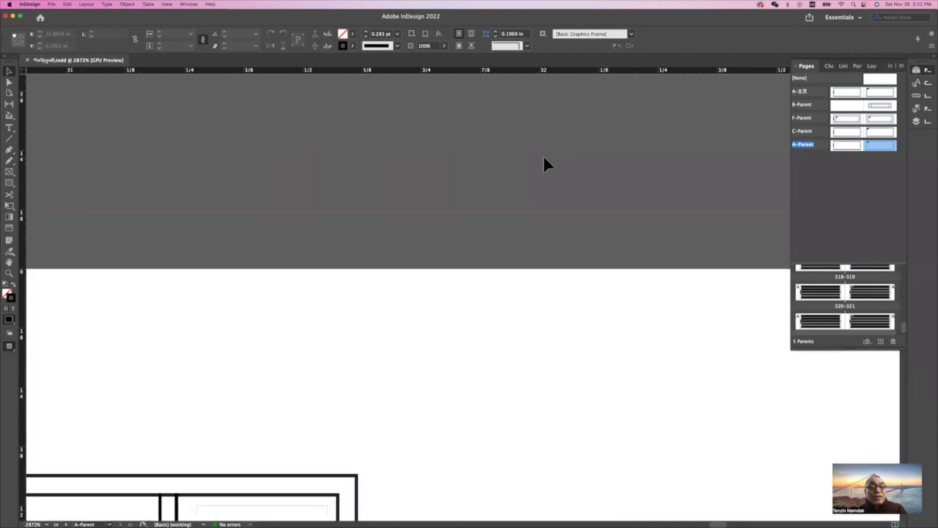
Show the Stroke panel again and start another new stroke style from the Stroke Styles dialog.
{"action": "left_click", "coordinate": [188, 4]}
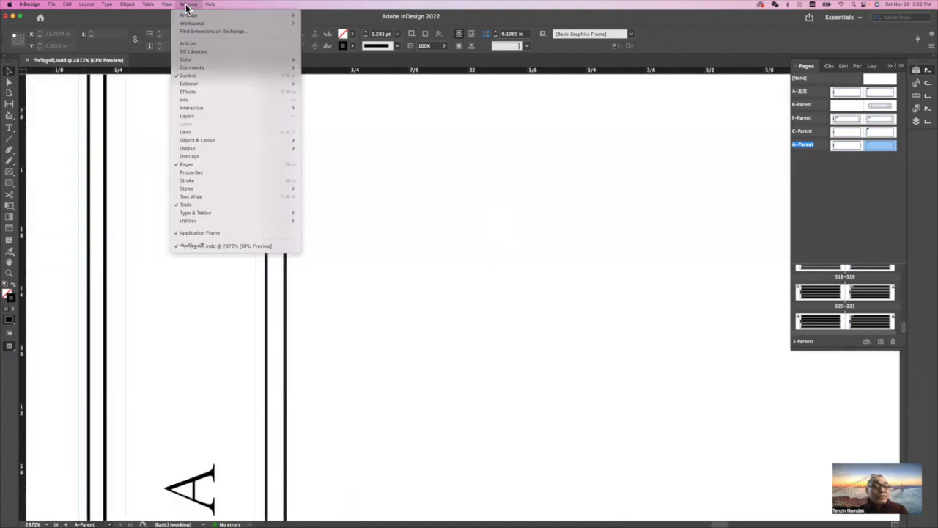
{"action": "left_click", "coordinate": [196, 178]}
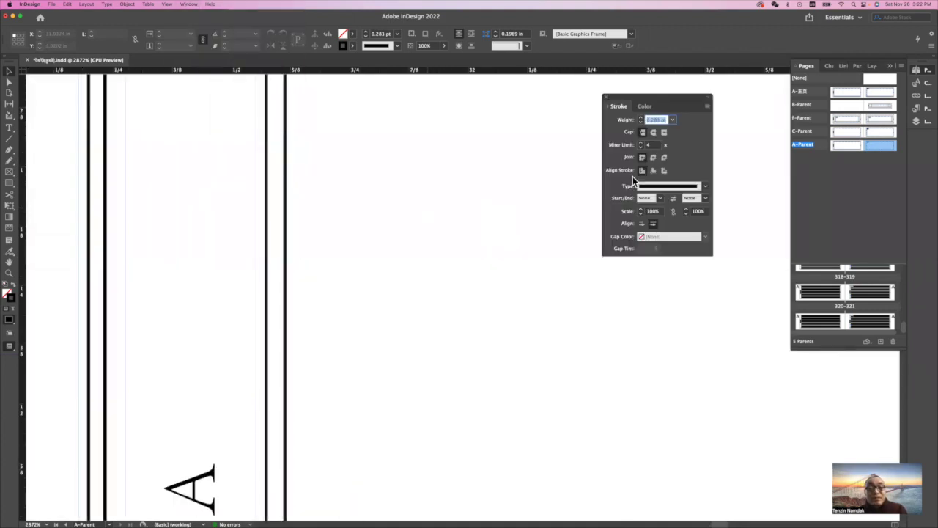
{"action": "left_click", "coordinate": [709, 108]}
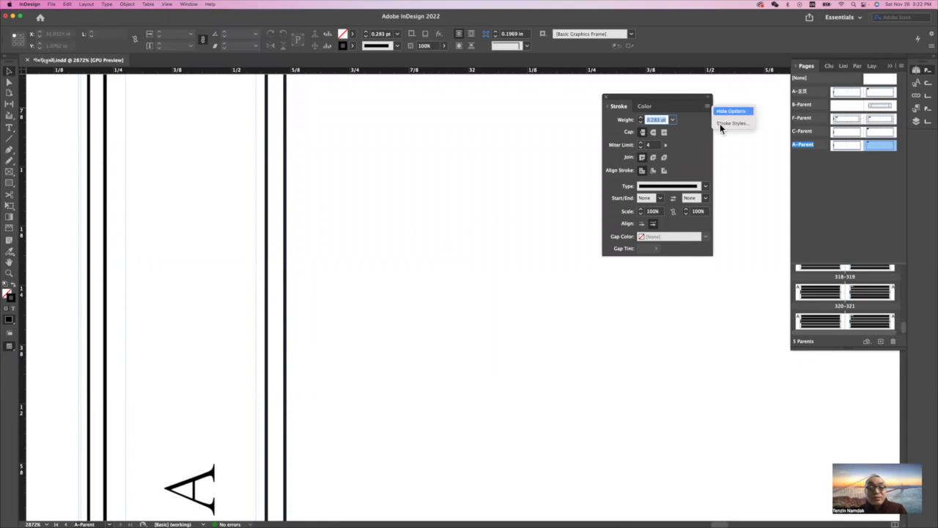
{"action": "left_click", "coordinate": [720, 123]}
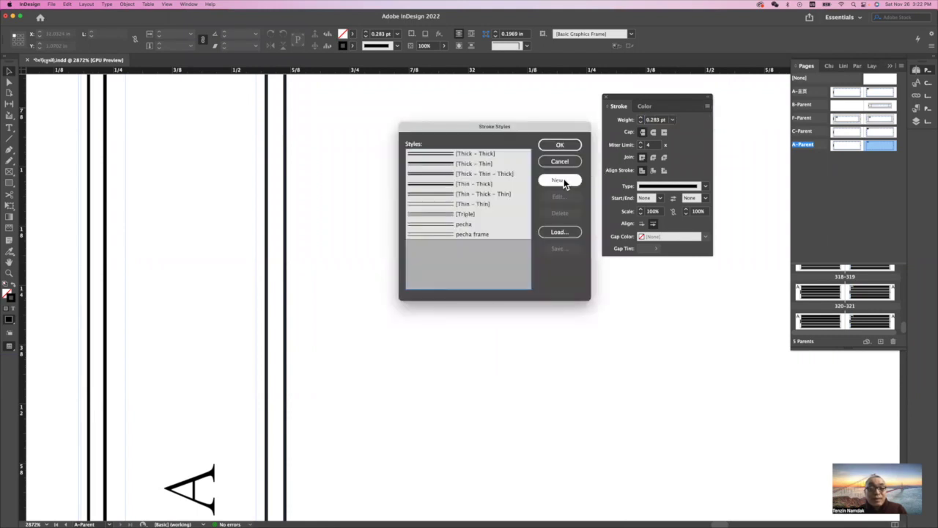
{"action": "left_click", "coordinate": [558, 180]}
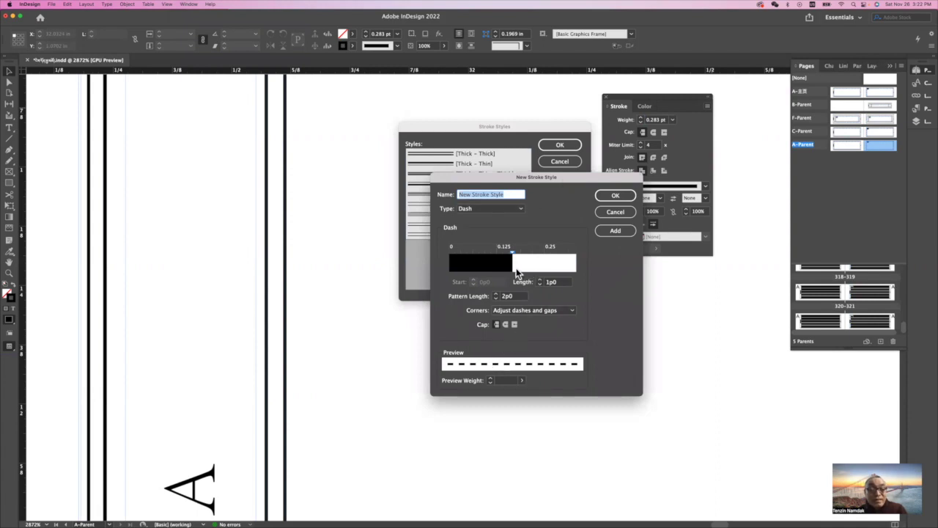
Shape a three-dash pattern with a shortened first dash, a 0p1.362 dash starting at 0p8.511, and a 0p5.742 dash starting at 1p3.386.
{"action": "left_click_drag", "start_coordinate": [511, 254], "coordinate": [482, 256]}
{"action": "left_click", "coordinate": [495, 257]}
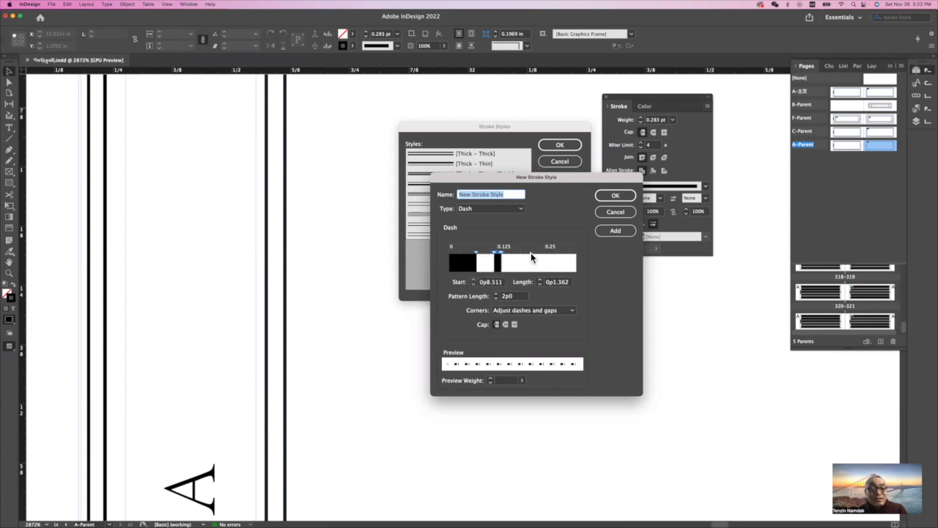
{"action": "left_click_drag", "start_coordinate": [533, 258], "coordinate": [561, 261]}
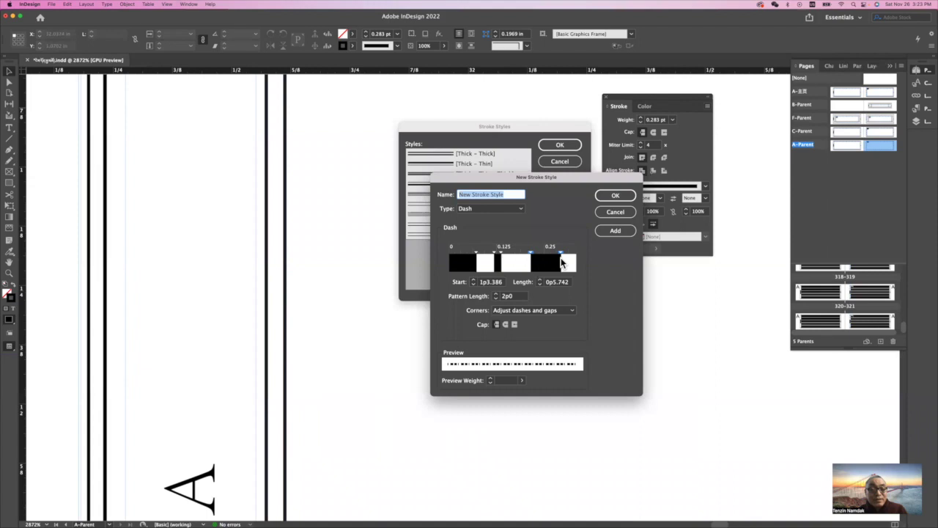